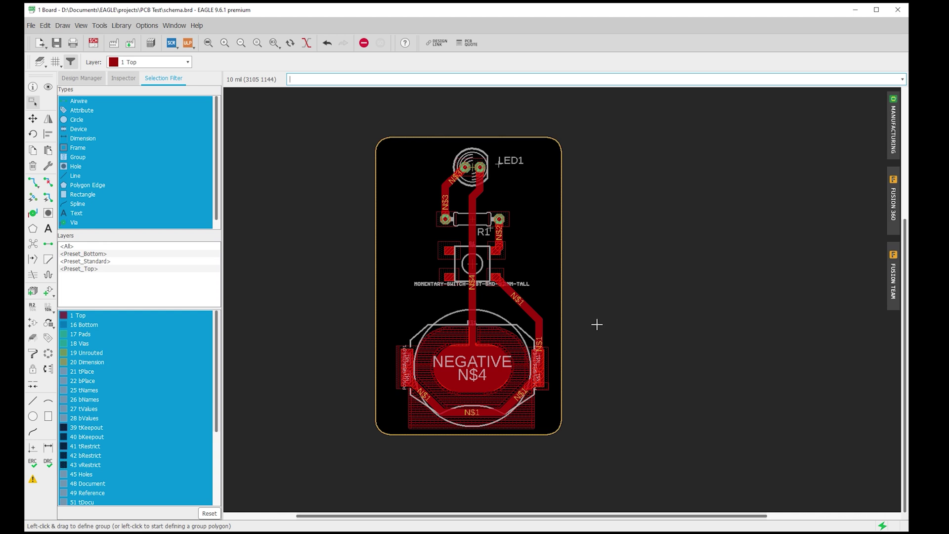
Step: Open EAGLE's CAM Processor and review the Top Copper, Profile and Auto Drill output settings
left_click(31, 25)
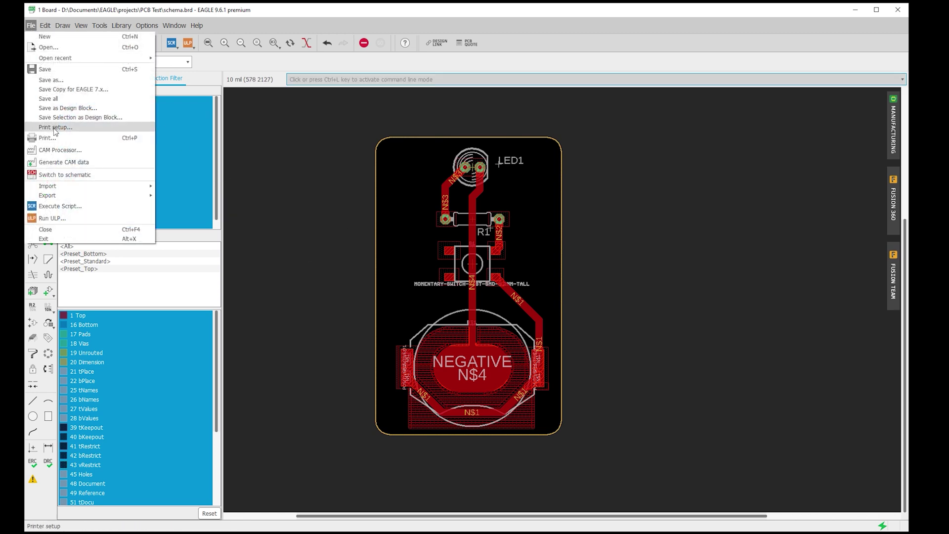
left_click(59, 149)
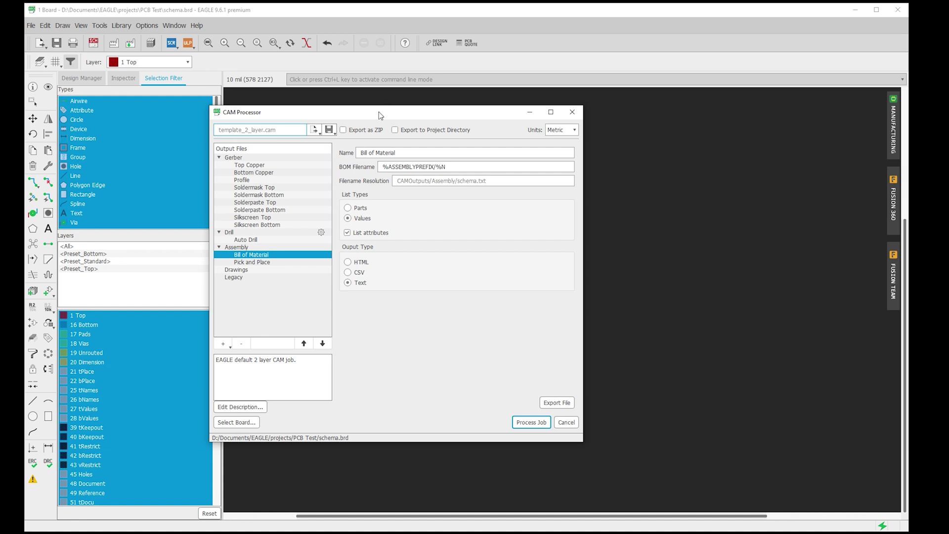
left_click_drag(378, 113, 430, 112)
left_click(318, 165)
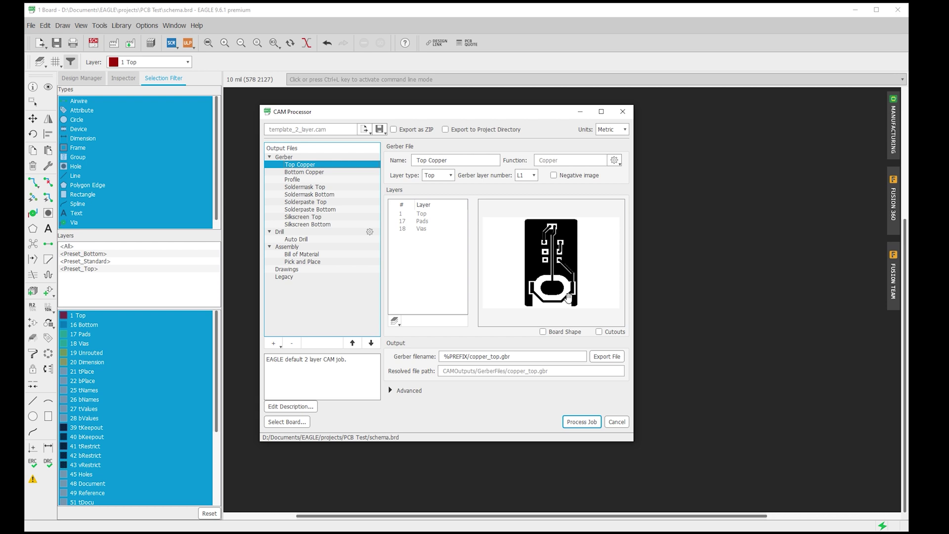
left_click(312, 179)
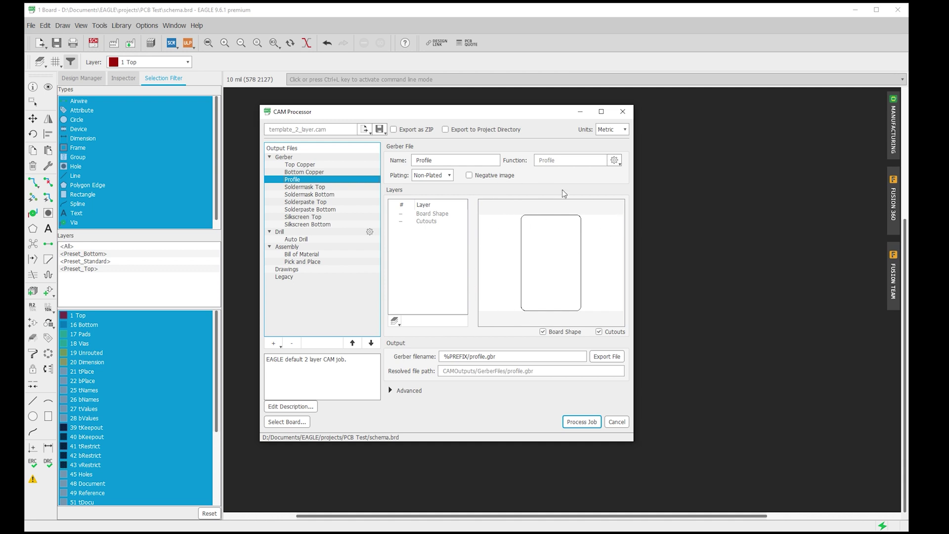
left_click(310, 240)
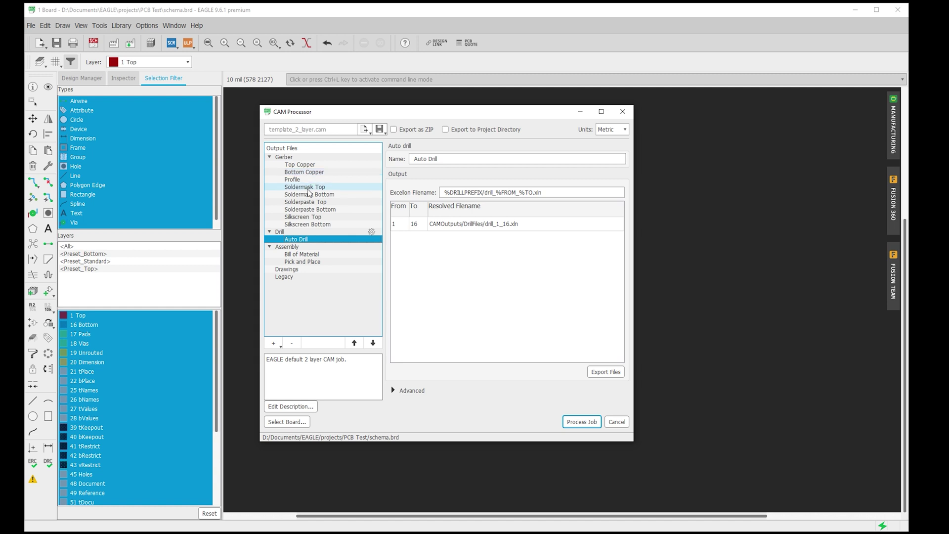
Step: Delete the Bottom Copper, soldermask, solderpaste and silkscreen Gerber outputs from the job
left_click(314, 172)
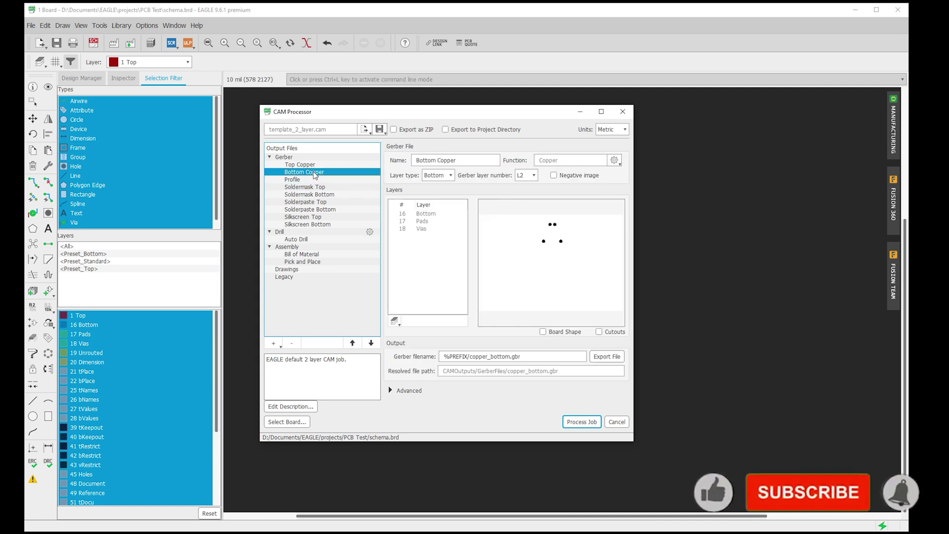
left_click(319, 186, "ctrl")
key("Delete")
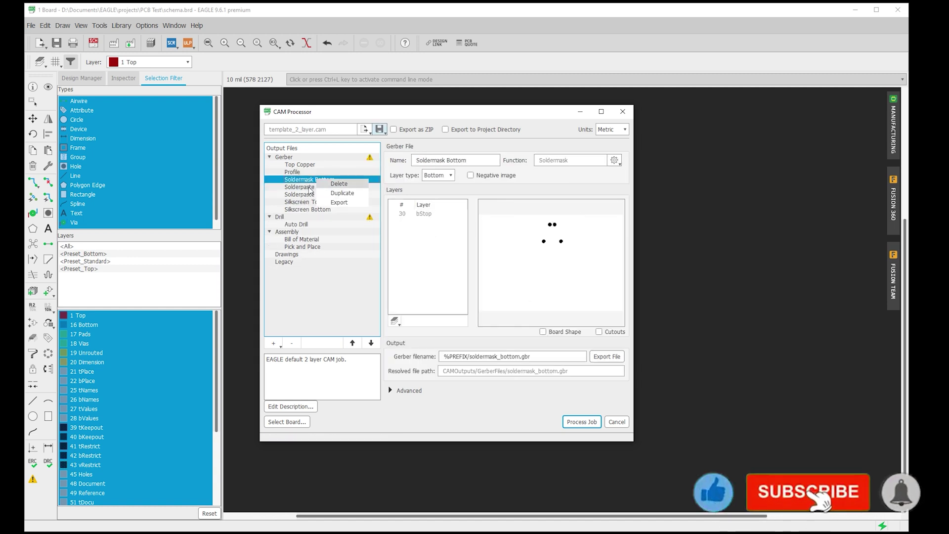
left_click(321, 194, "ctrl")
key("Delete")
key("Delete")
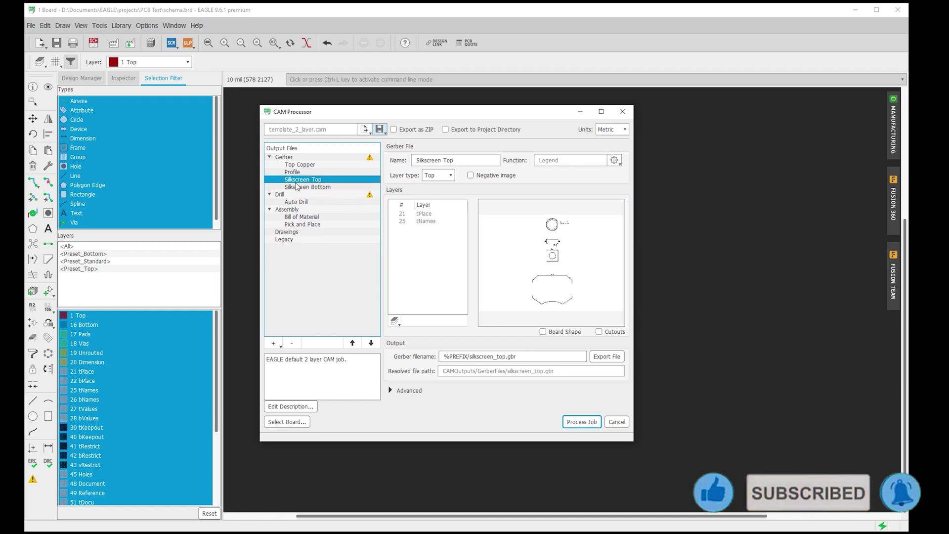
left_click(307, 186, "ctrl")
key("Delete")
Step: Generate Excellon 1 - 16 drill outputs for the Drill group from the PCB stackup
left_click(295, 186)
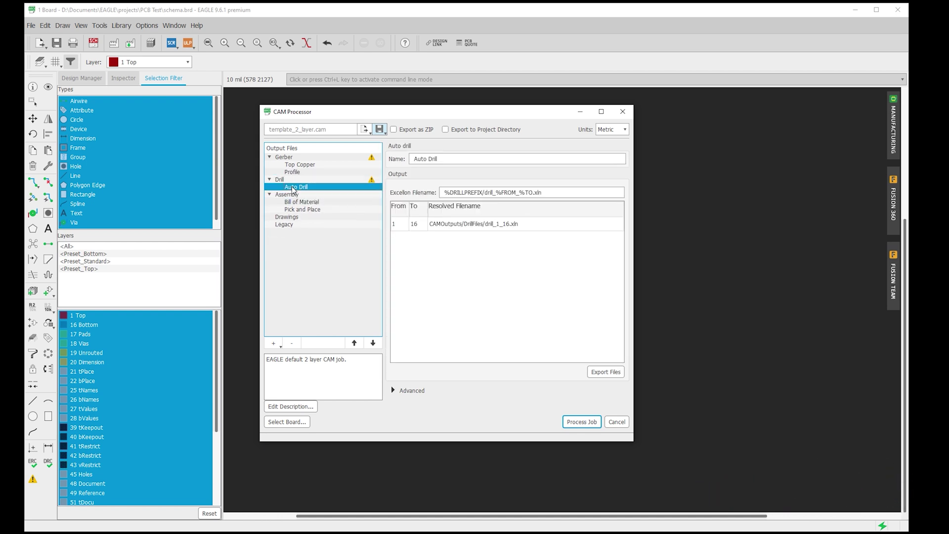
left_click(317, 180)
right_click(317, 180)
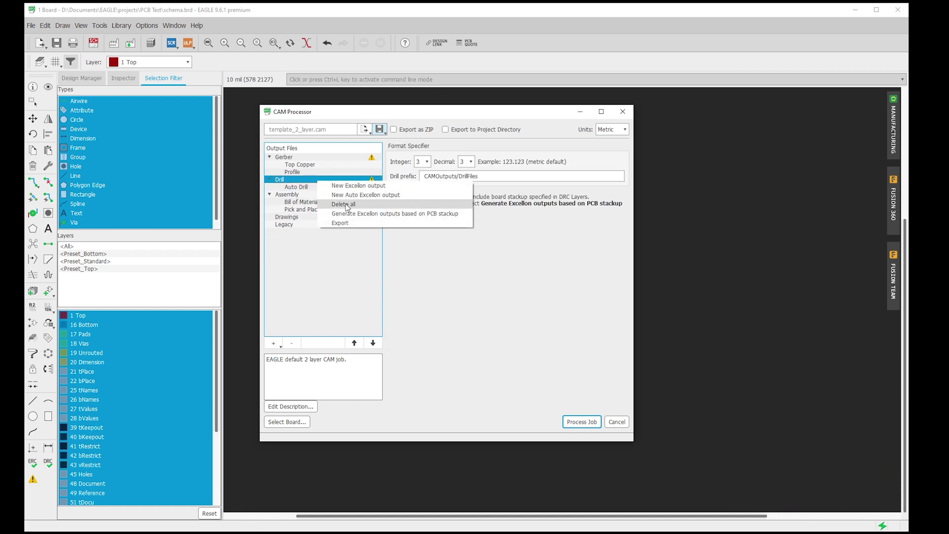
left_click(374, 213)
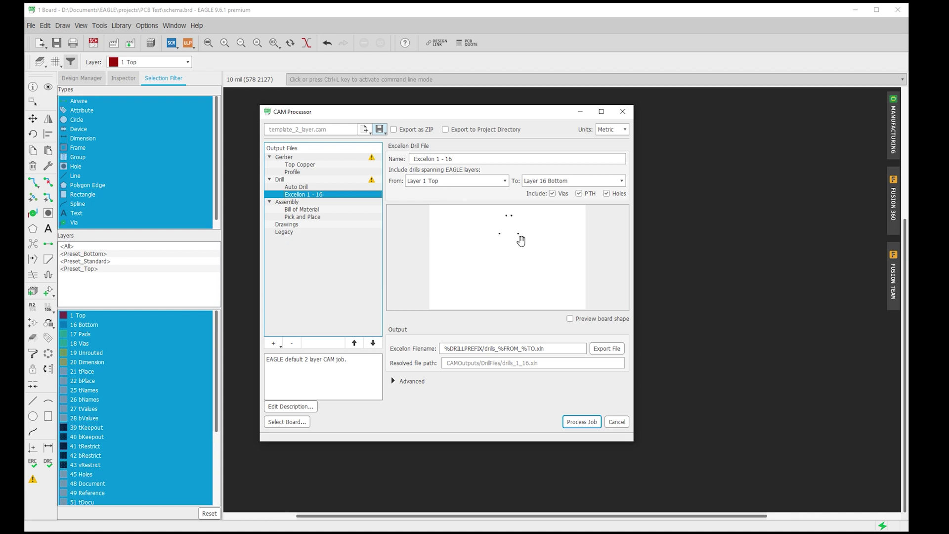
Step: Delete the Auto Drill, Bill of Material and Pick and Place outputs
left_click(300, 188)
right_click(299, 187)
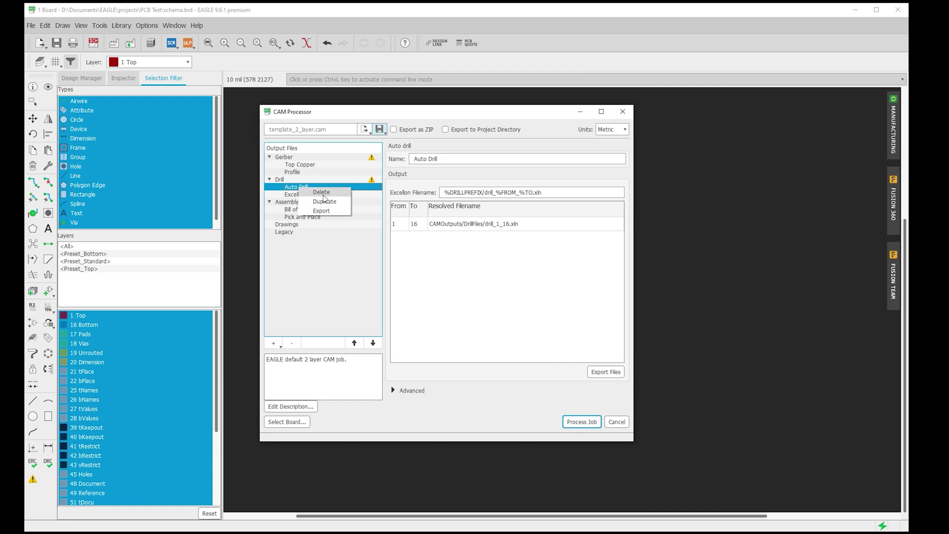
left_click(325, 192)
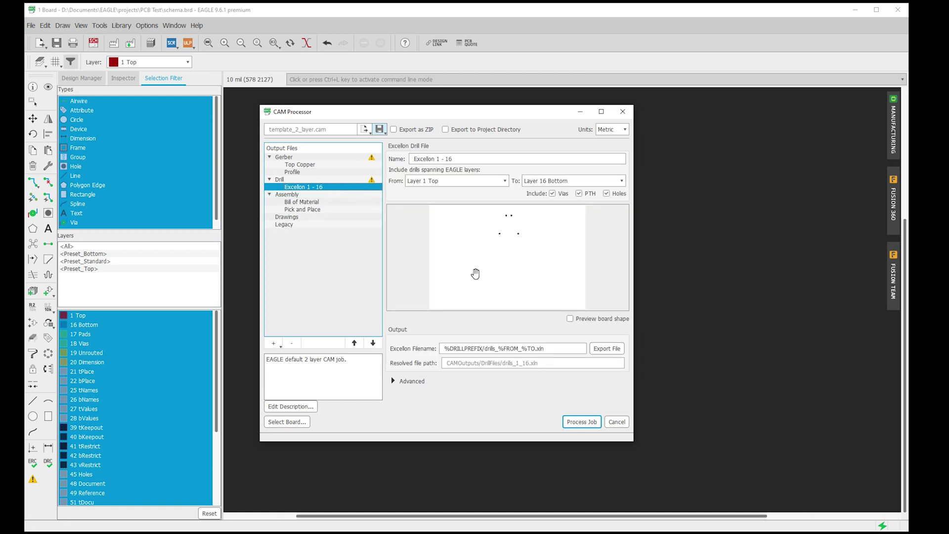
left_click(304, 202)
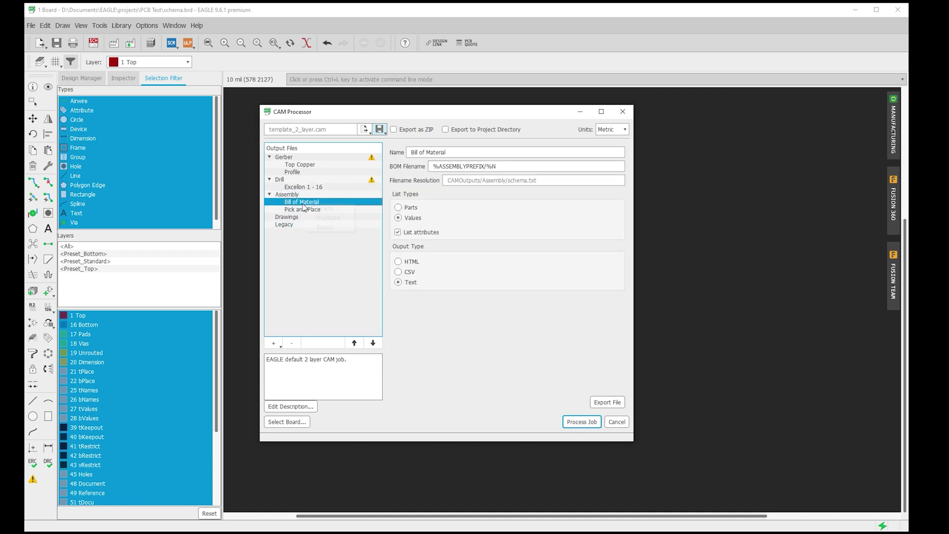
right_click(302, 204)
left_click(320, 209)
right_click(319, 203)
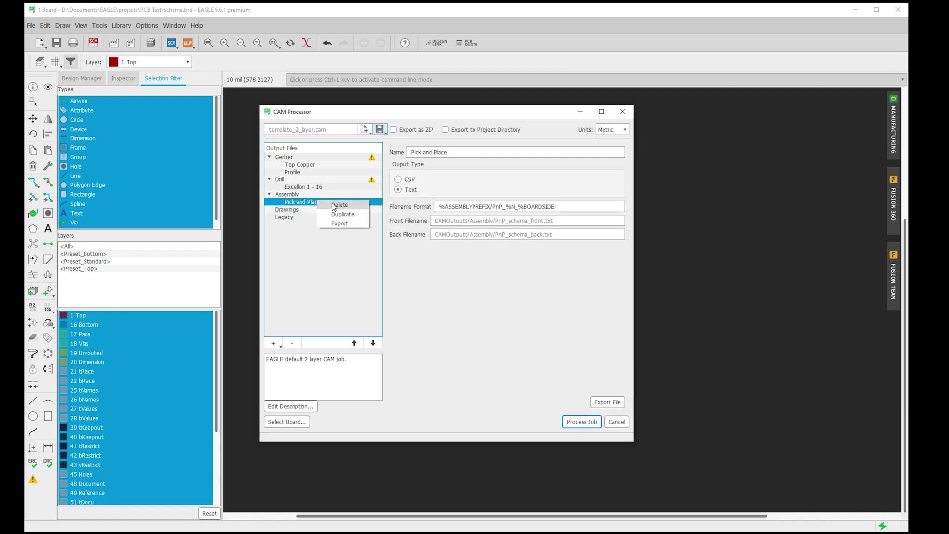
left_click(333, 210)
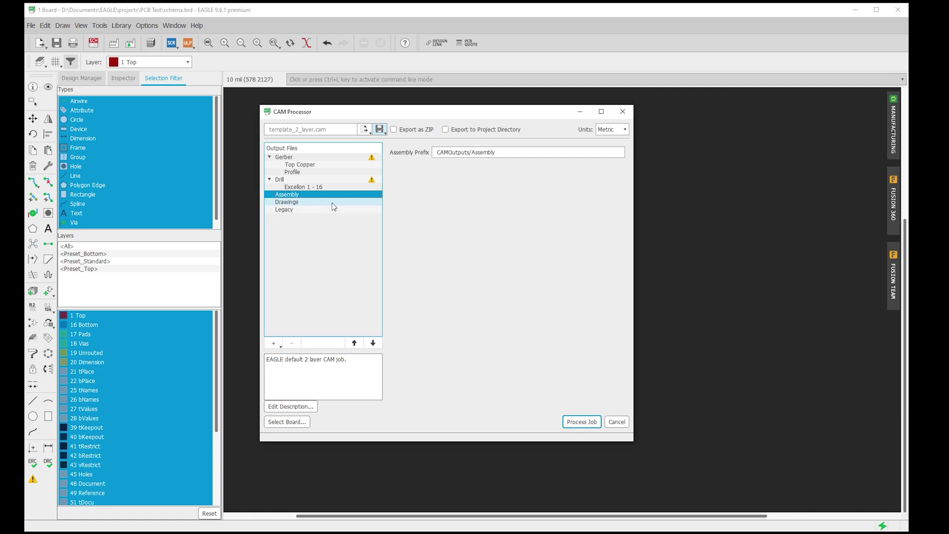
left_click(379, 129)
Step: Save the CAM job under the new name export-gerber-files-for-single-side-pcb.cam
left_click(410, 149)
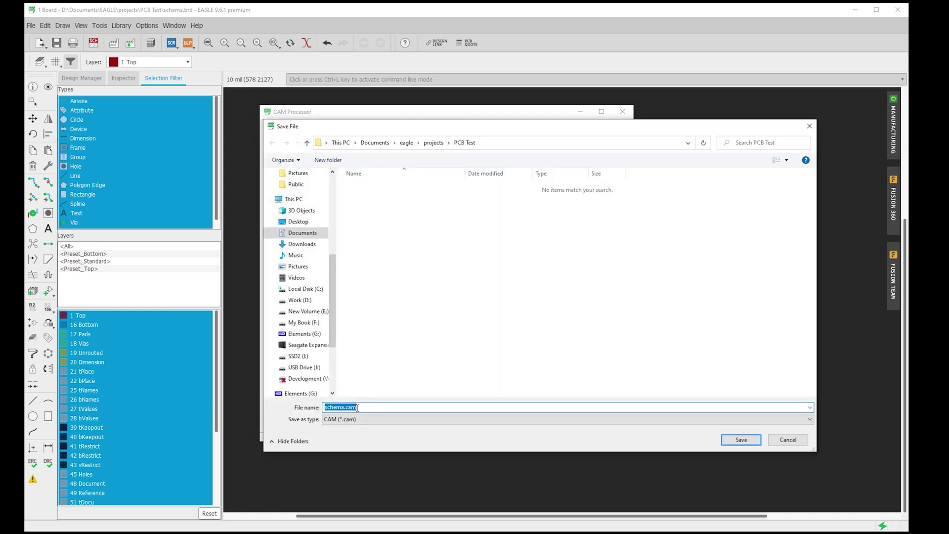
left_click_drag(358, 408, 303, 405)
type("export-gerber-files-for-single-side-pcb")
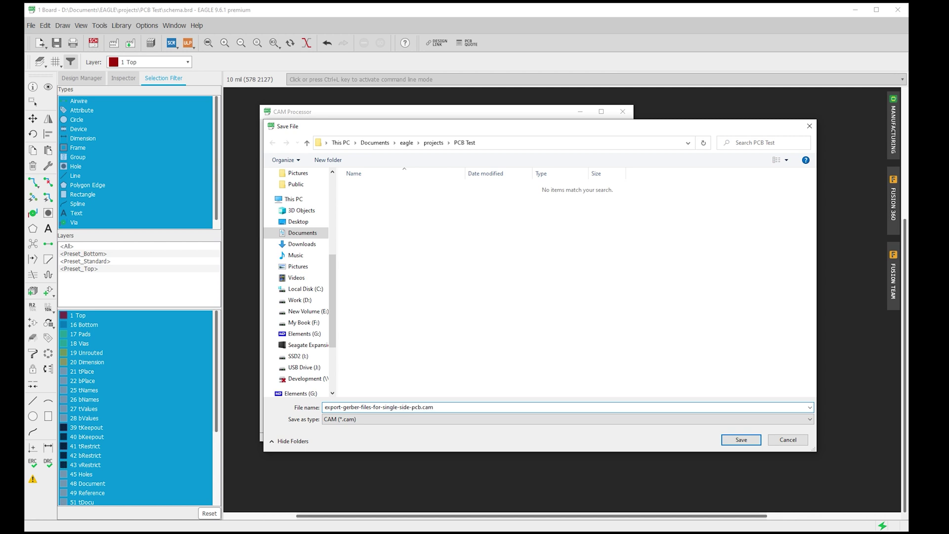
left_click(742, 440)
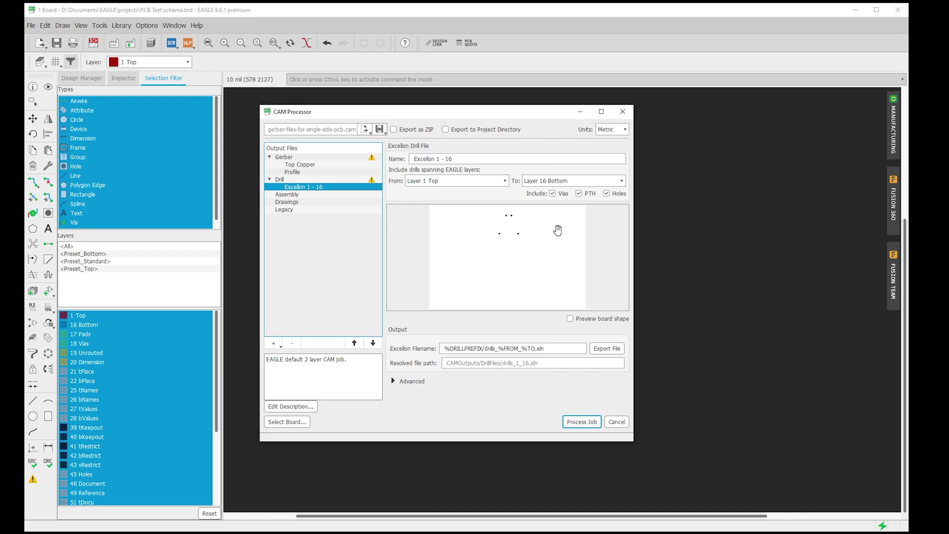
Step: Process the job, sending outputs to a newly created 'gerber' folder inside PCB Test
left_click(574, 424)
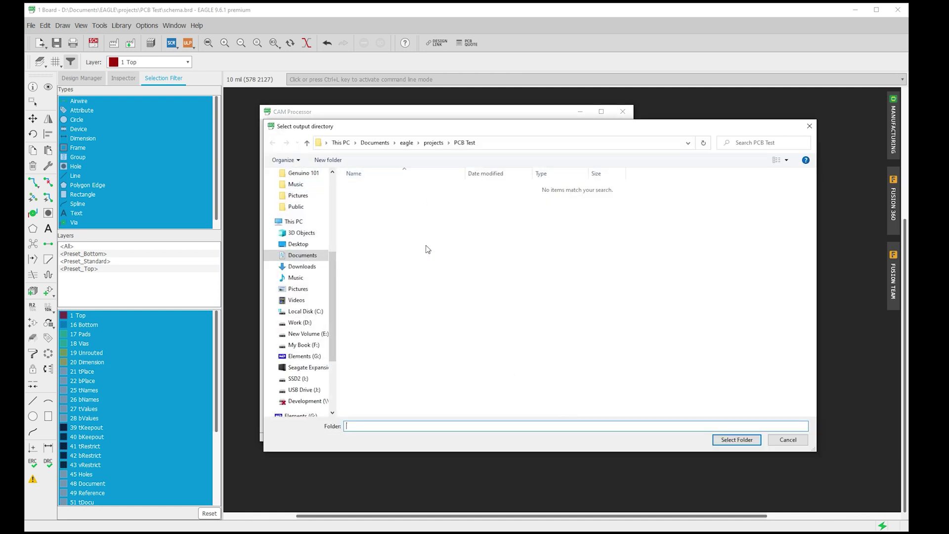
right_click(392, 226)
mouse_move(430, 398)
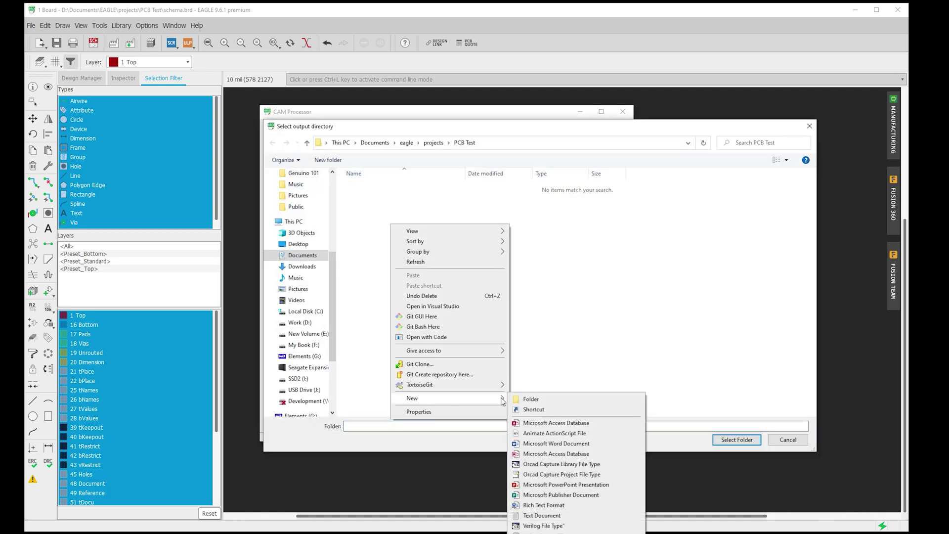
left_click(547, 401)
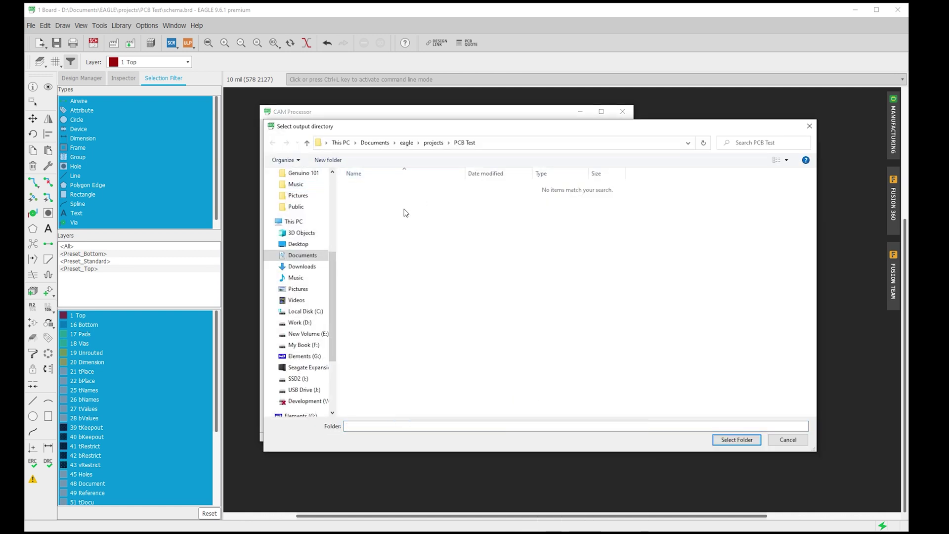
type("g")
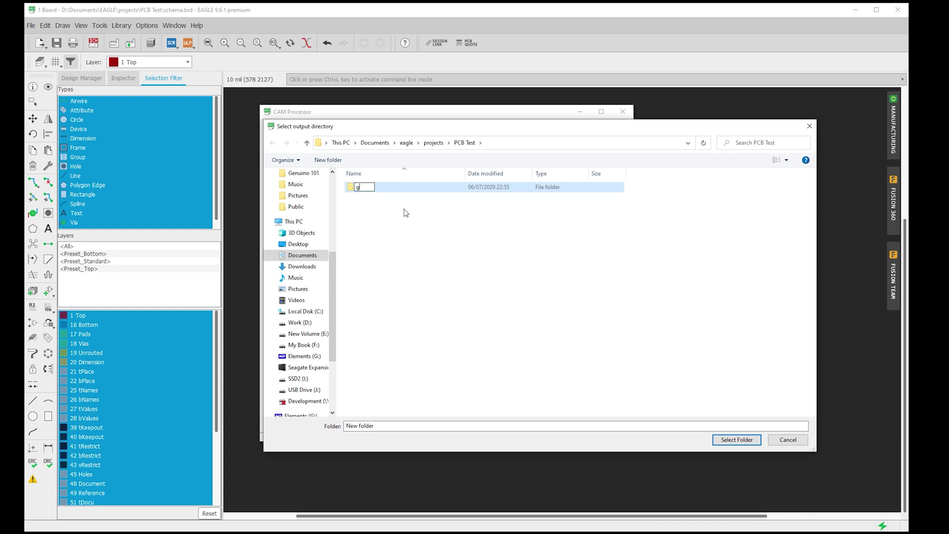
type("erber")
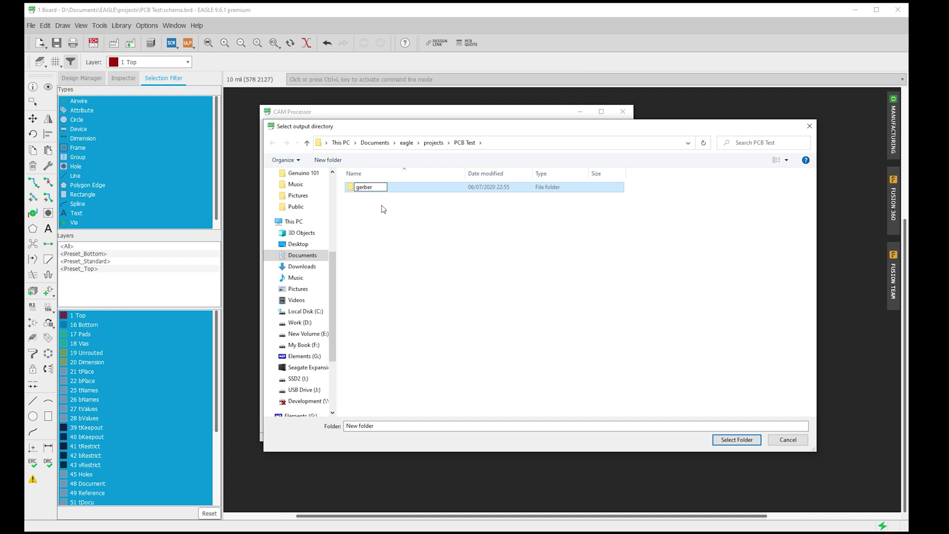
key("Return")
left_click(351, 188)
double_click(367, 192)
left_click(722, 443)
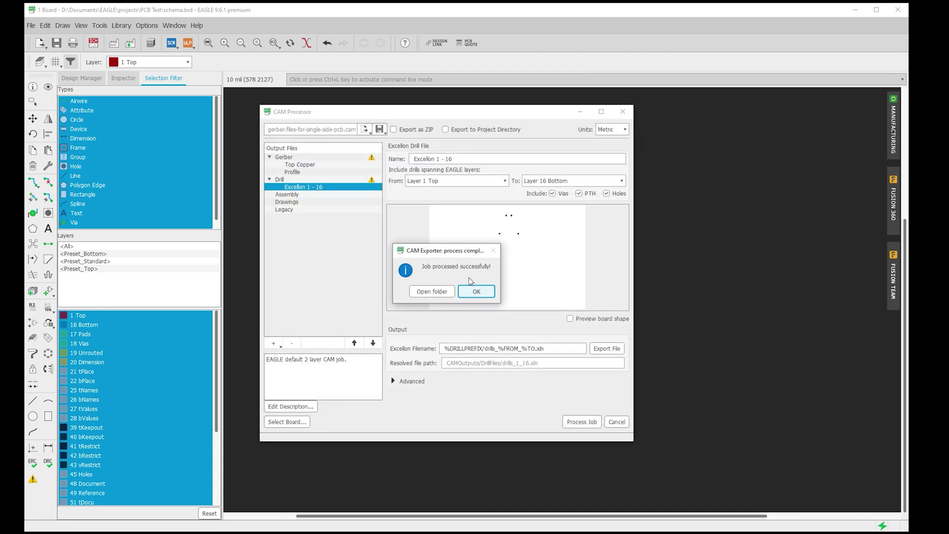
Step: Browse CAMOutputs to find profile.gbr in GerberFiles and drills_1_16.xln in DrillFiles
left_click(432, 292)
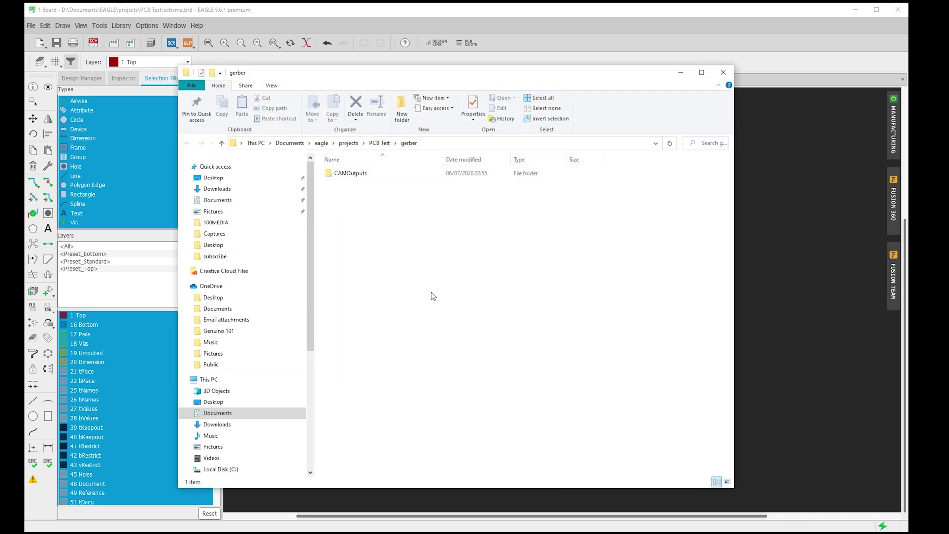
double_click(351, 173)
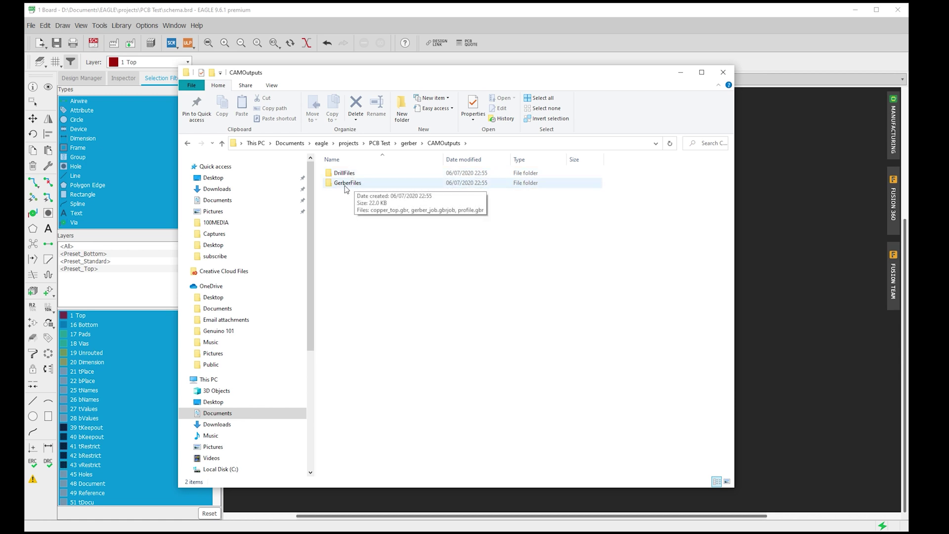
double_click(352, 185)
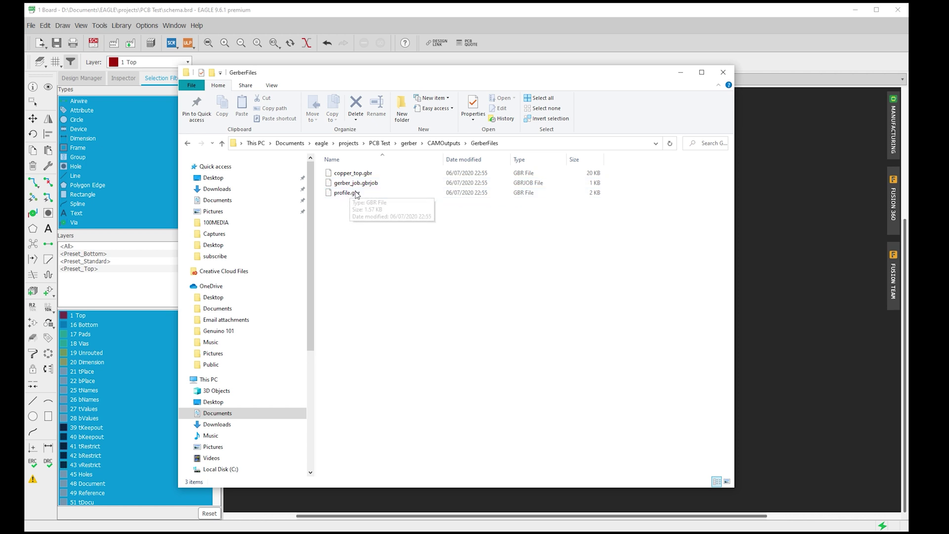
left_click(357, 177)
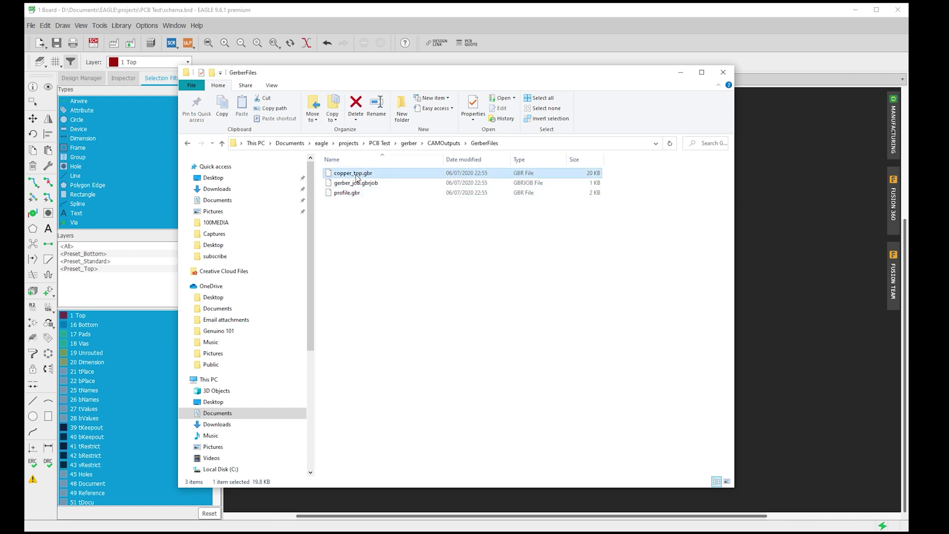
left_click(347, 194)
left_click(444, 143)
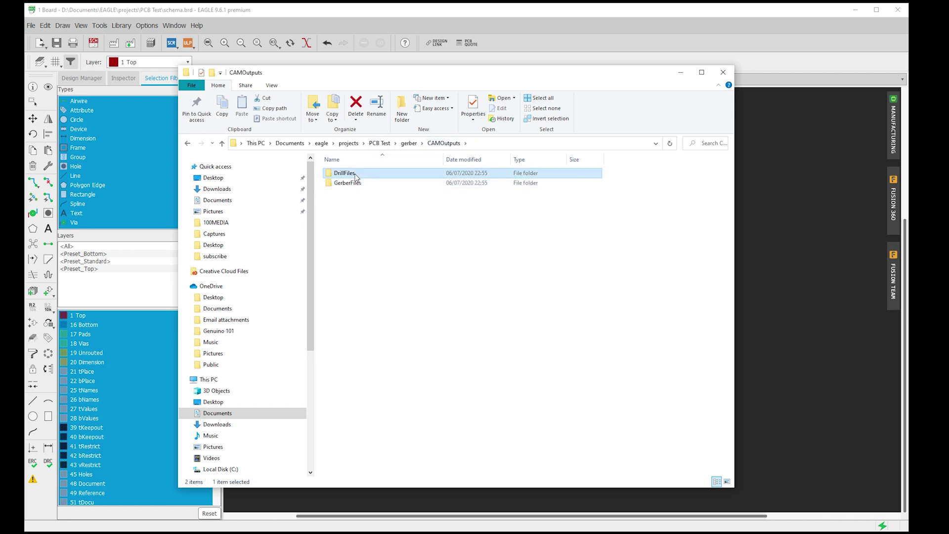
double_click(352, 173)
left_click(367, 174)
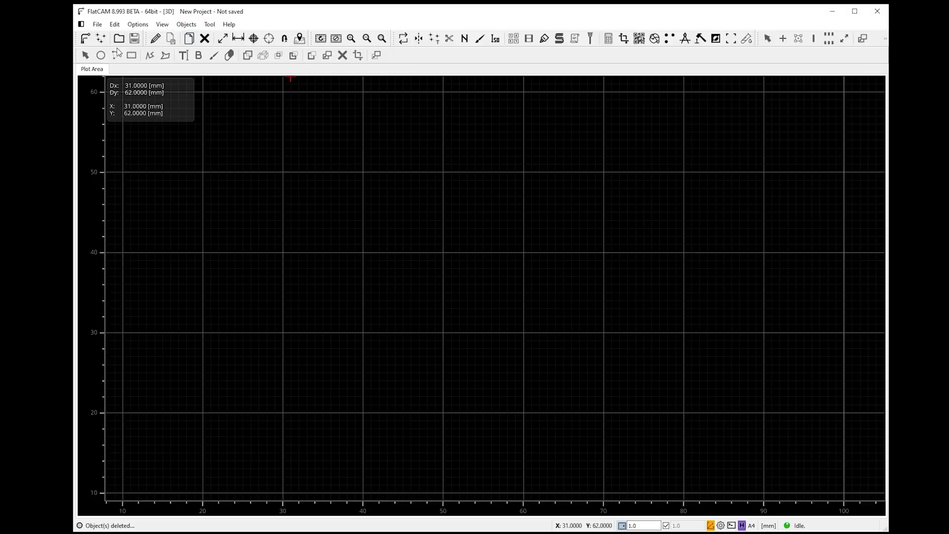
Step: Open the copper_top.gbr and profile.gbr Gerber files in FlatCAM
left_click(98, 24)
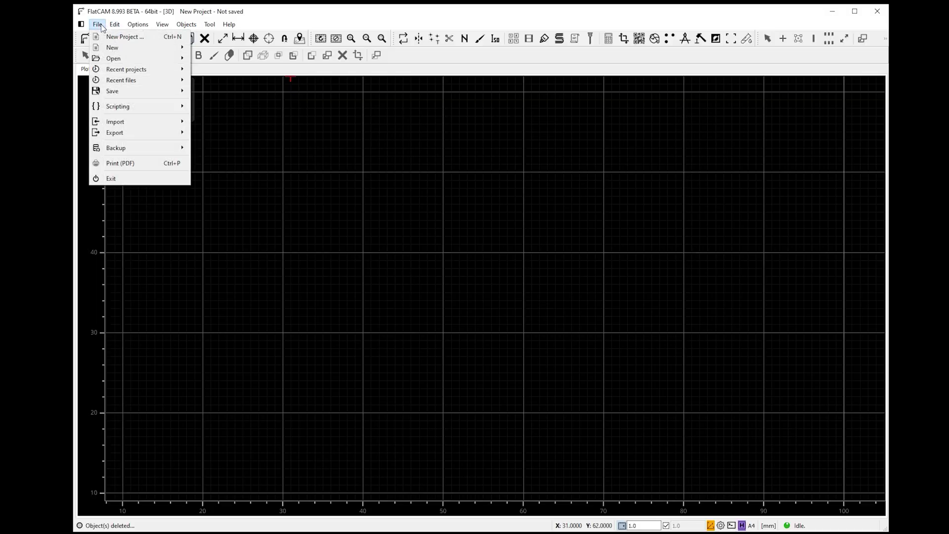
mouse_move(110, 59)
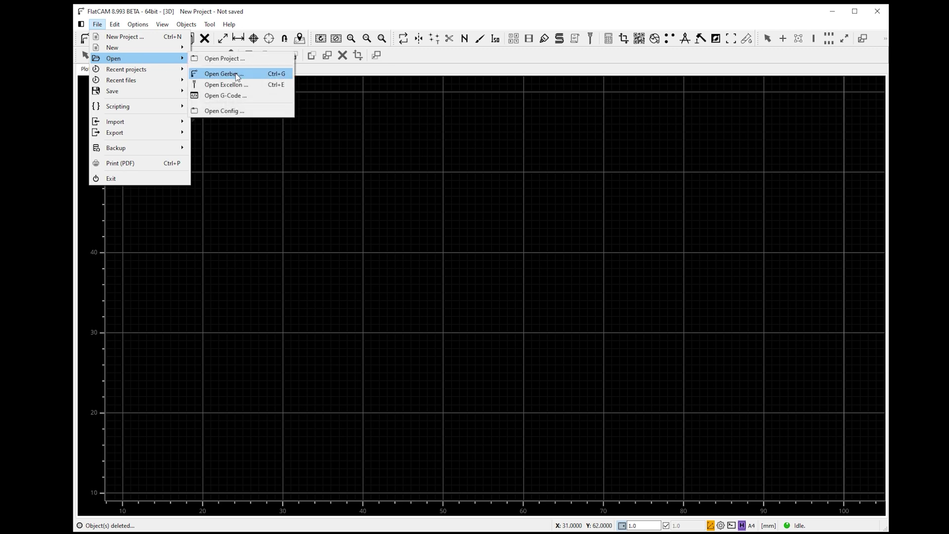
left_click(232, 74)
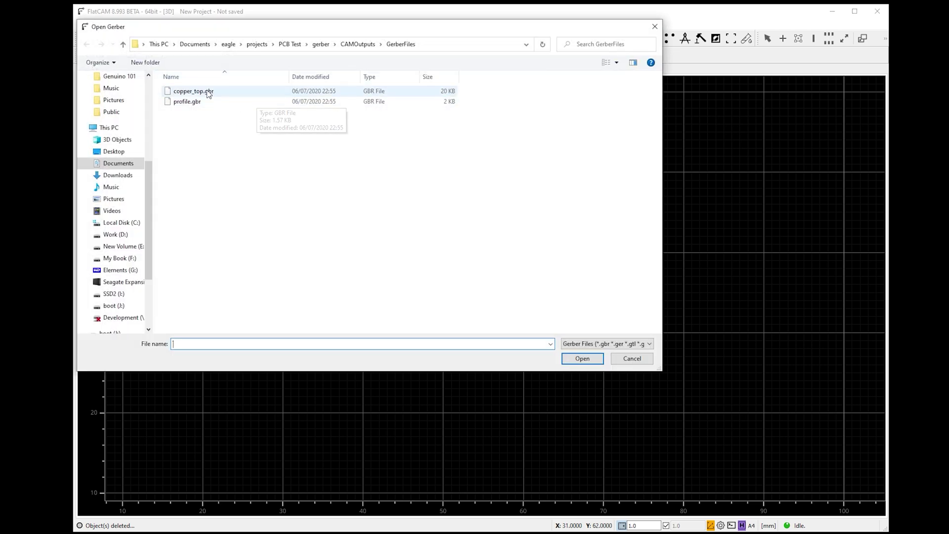
left_click_drag(217, 161, 223, 91)
left_click(582, 359)
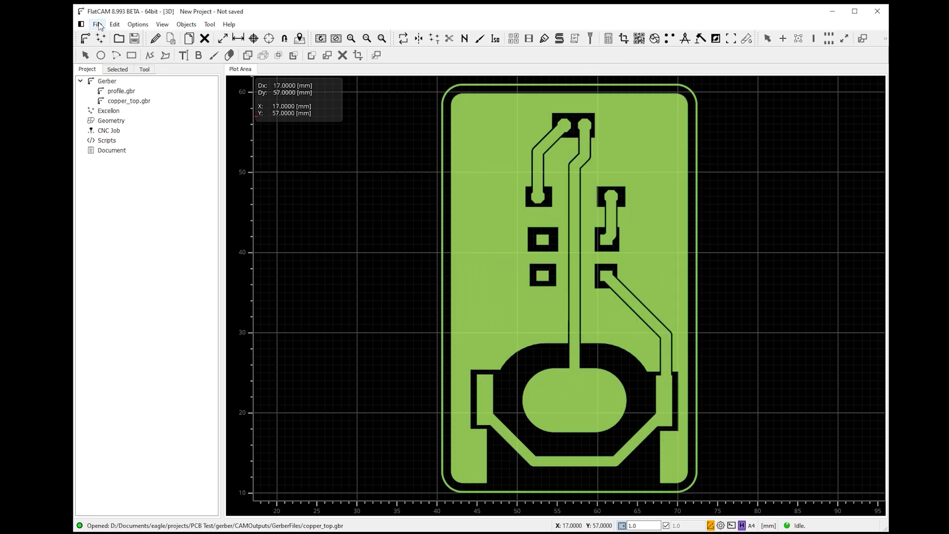
Step: Open the drills_1_16.xln Excellon file from the DrillFiles folder
left_click(99, 24)
mouse_move(107, 61)
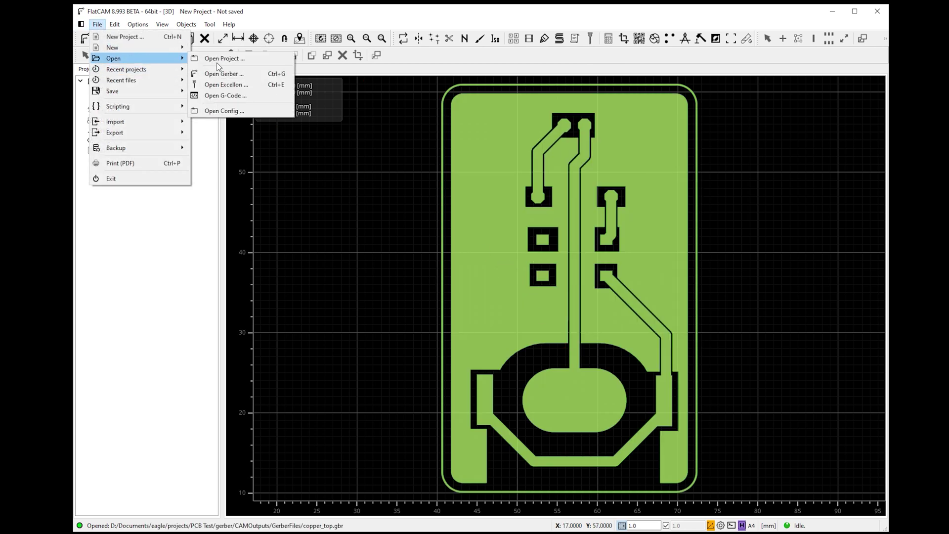
left_click(230, 95)
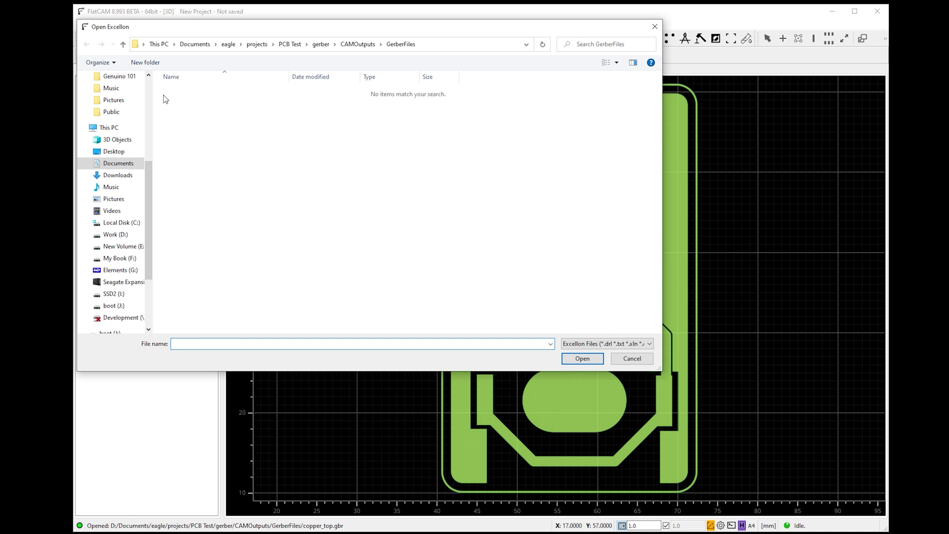
left_click(357, 44)
double_click(195, 91)
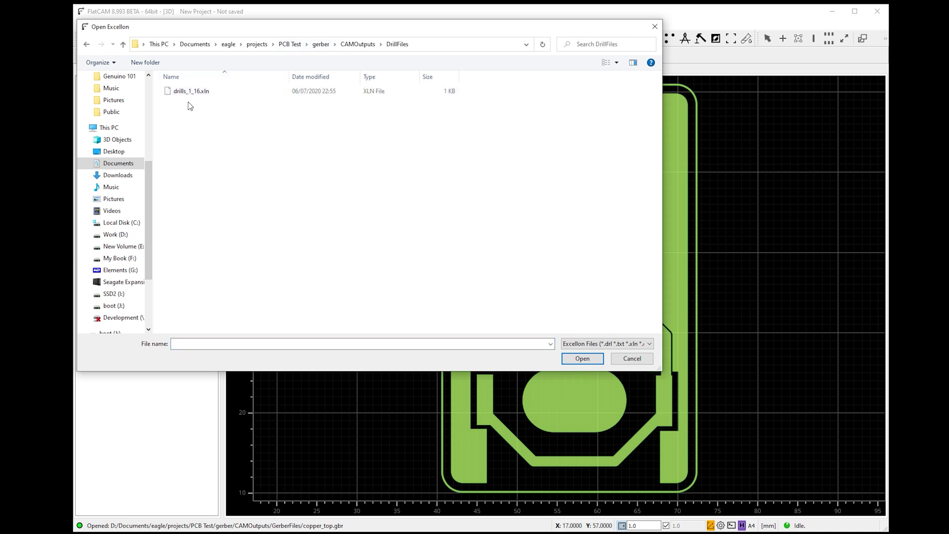
double_click(190, 91)
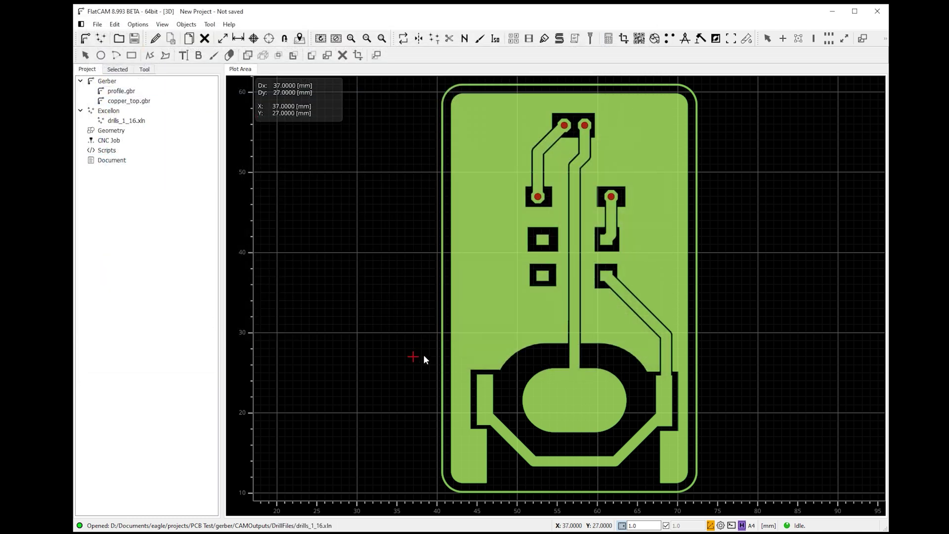
scroll(423, 354, "down", 3)
Step: Box-select all board objects on the canvas: copper, outline and drills
scroll(426, 354, "up", 2)
scroll(621, 348, "up", 1)
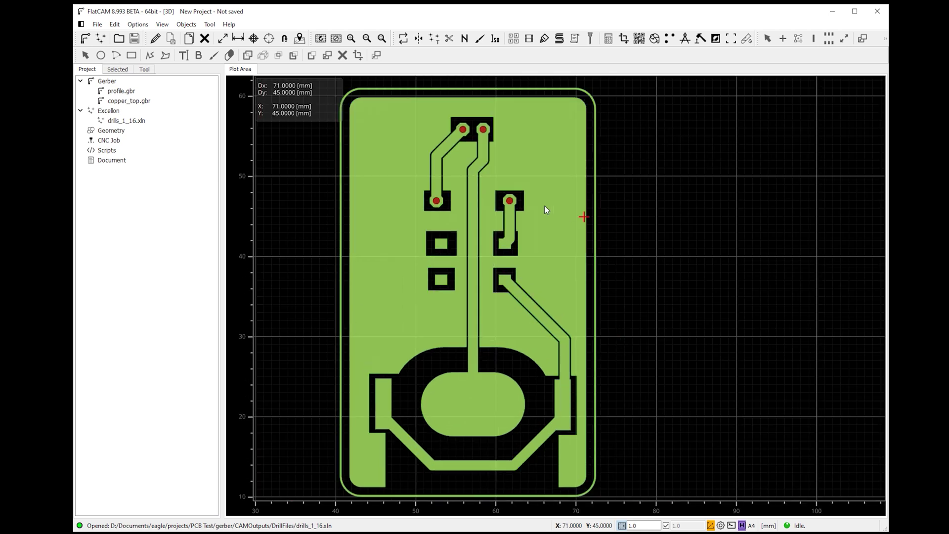
scroll(475, 218, "down", 1)
scroll(343, 354, "down", 1)
scroll(330, 365, "down", 1)
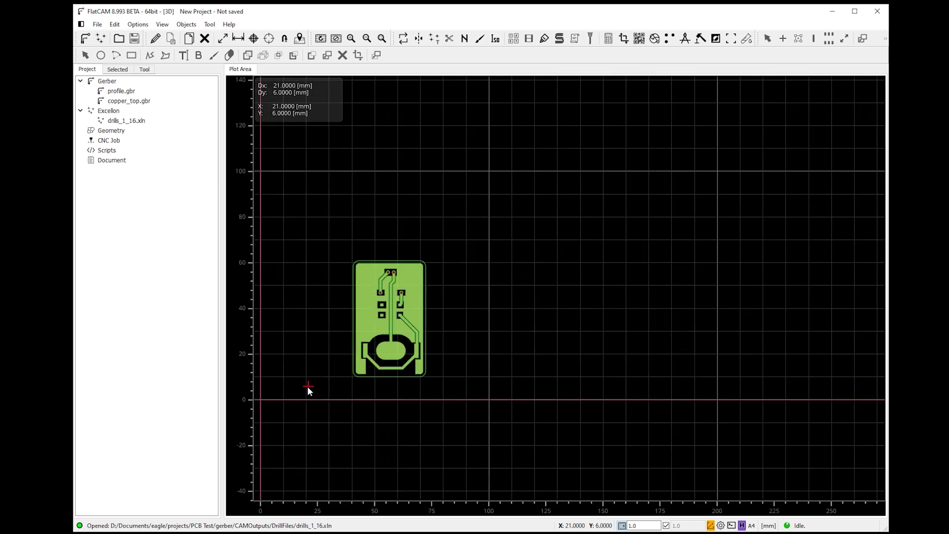
middle_click_drag(307, 386, 407, 383)
left_click(368, 397)
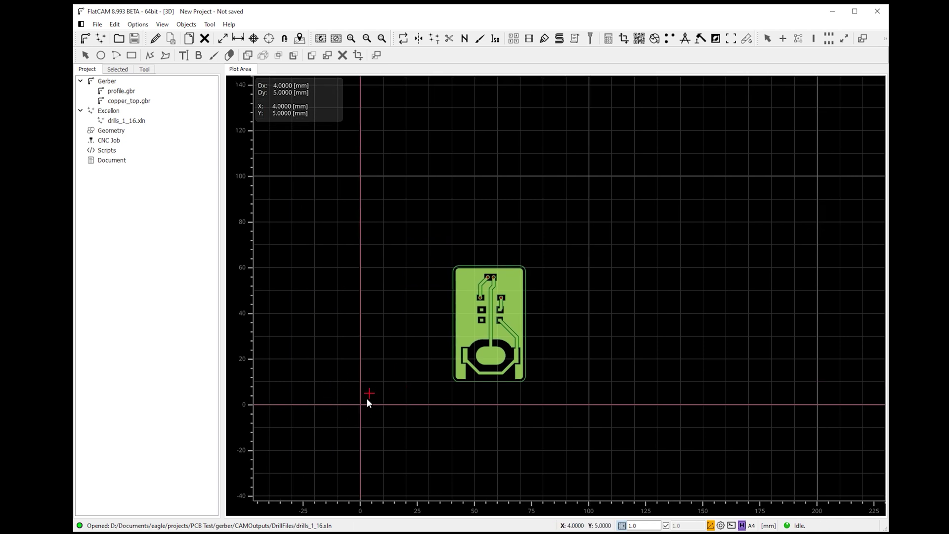
scroll(402, 401, "up", 2)
scroll(435, 383, "down", 1)
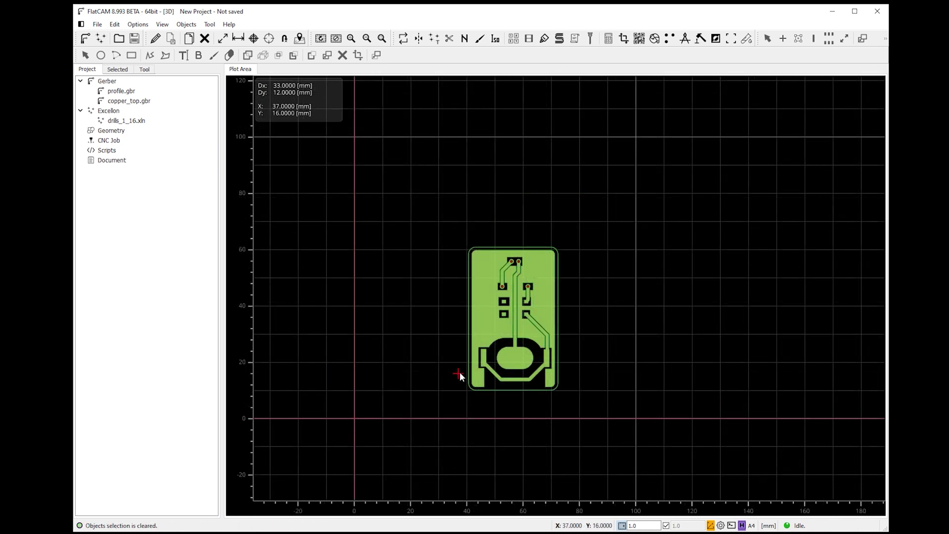
scroll(499, 369, "up", 2)
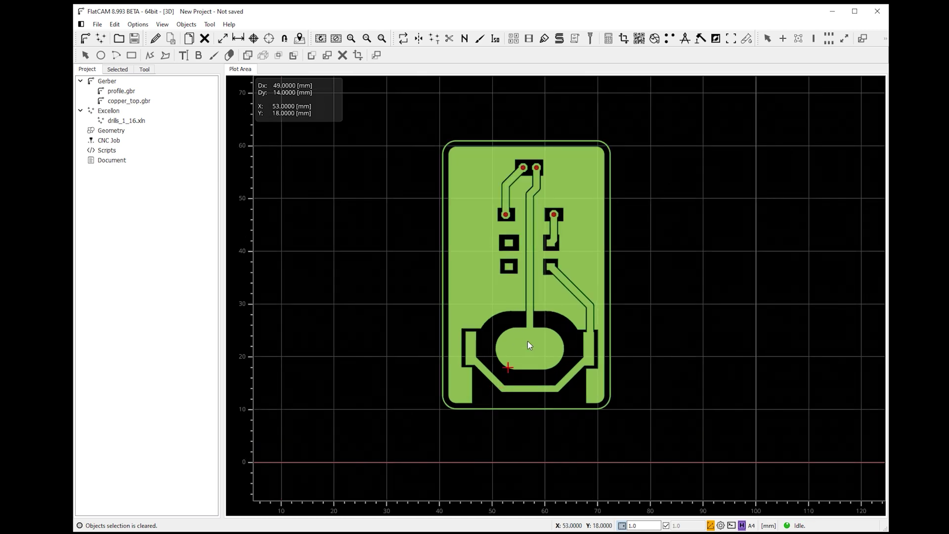
left_click_drag(519, 356, 459, 397)
scroll(459, 397, "down", 3)
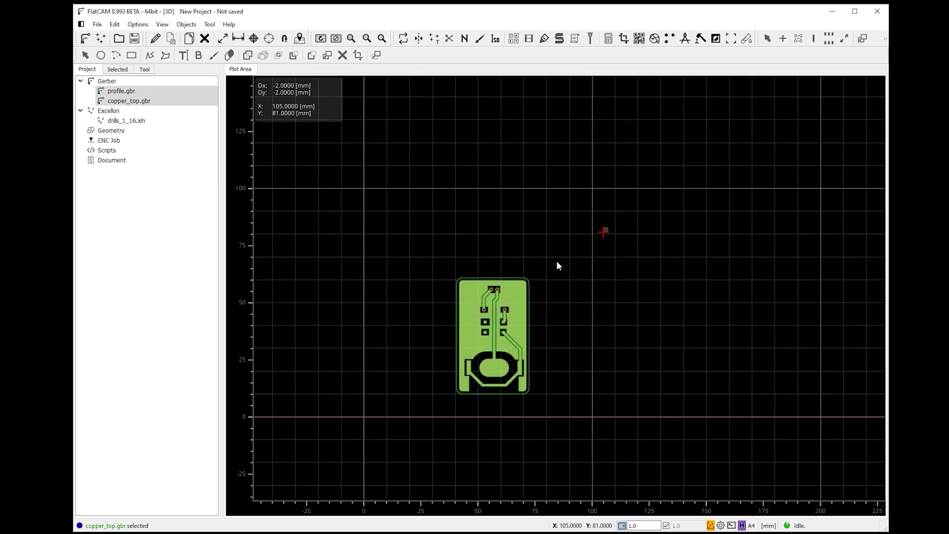
left_click_drag(610, 227, 432, 407)
Step: Move the selection from the board's lower-left corner to just above the origin
right_click(504, 355)
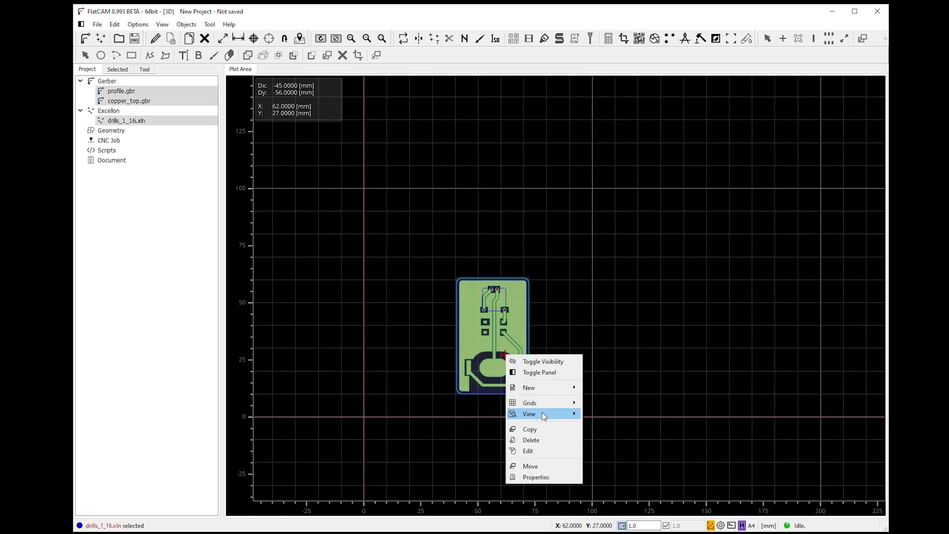
left_click(530, 466)
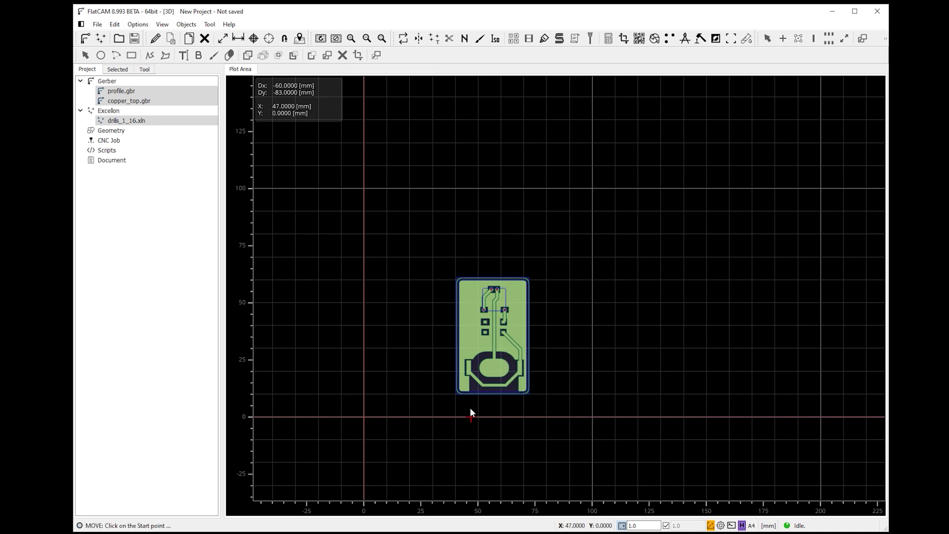
left_click(454, 394)
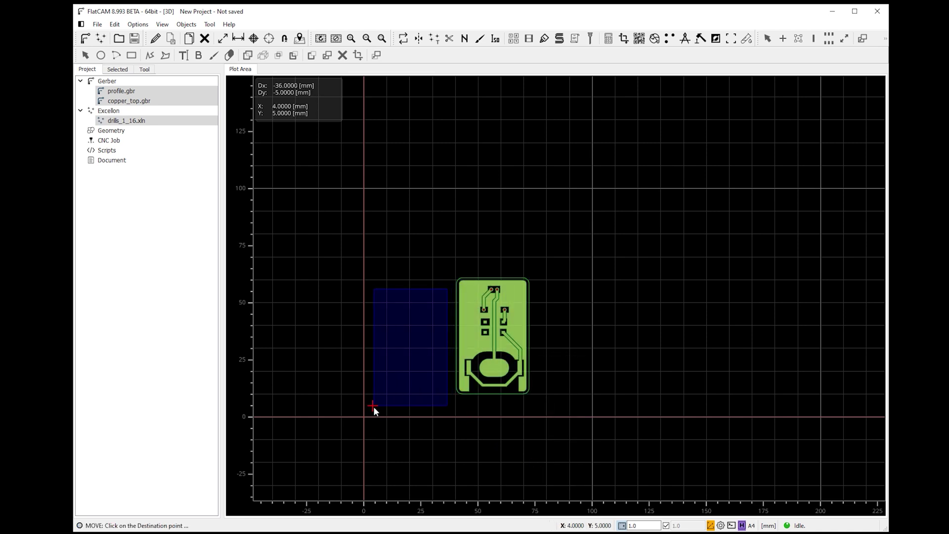
left_click(373, 407)
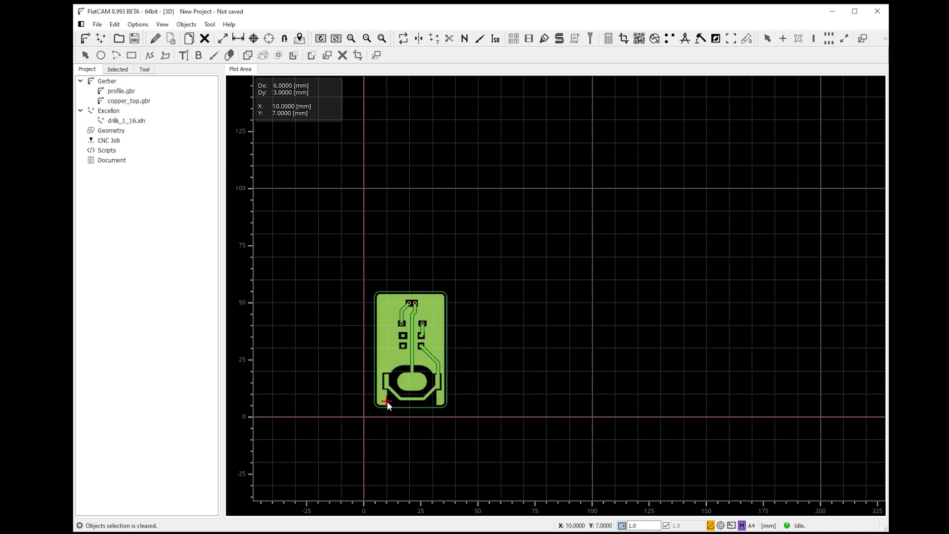
scroll(386, 402, "up", 3)
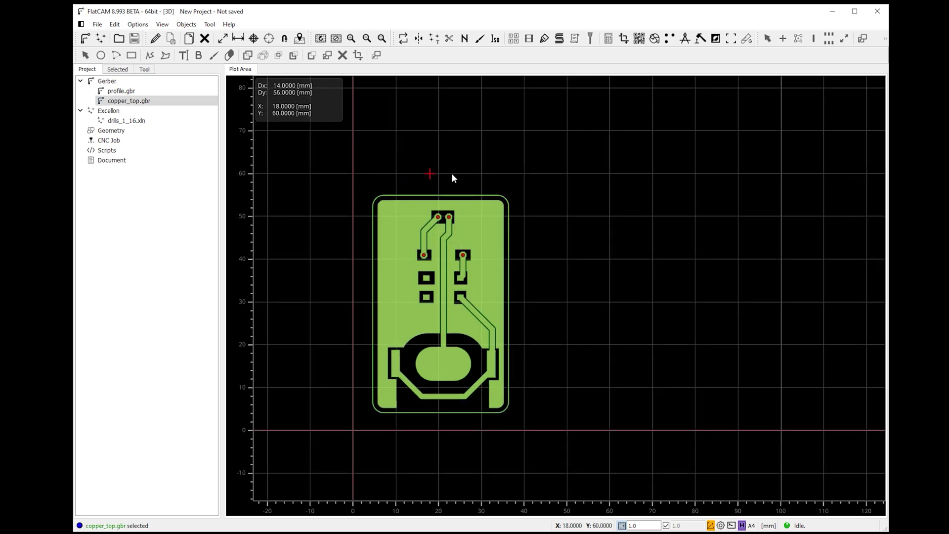
Step: Open copper_top.gbr's Isolation Tool, which lists a 0.1000 tool with Cut Z -0.0500
right_click(147, 102)
left_click(132, 105)
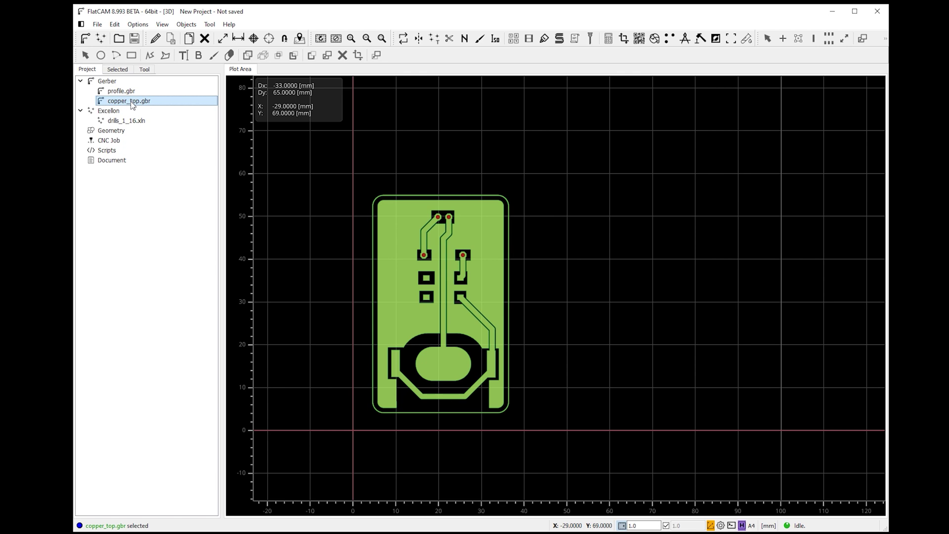
left_click(117, 70)
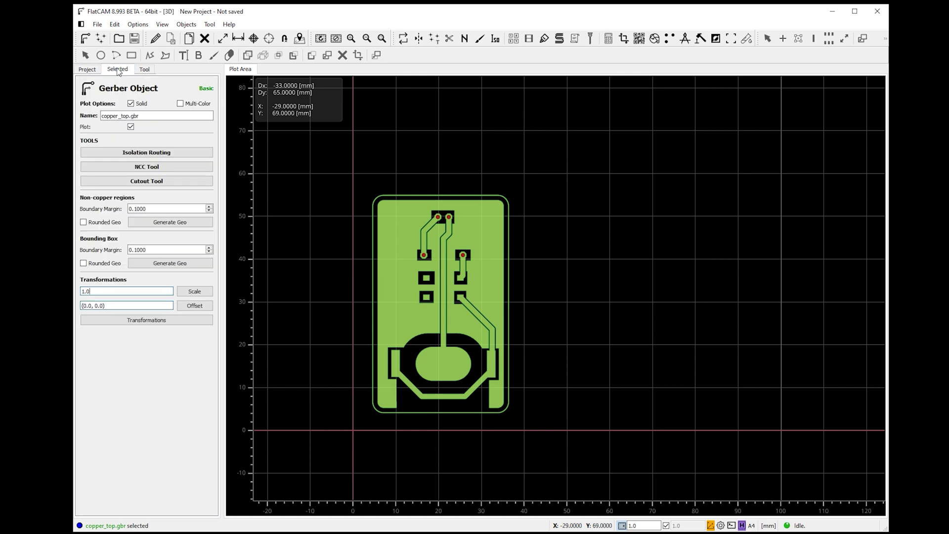
left_click(192, 156)
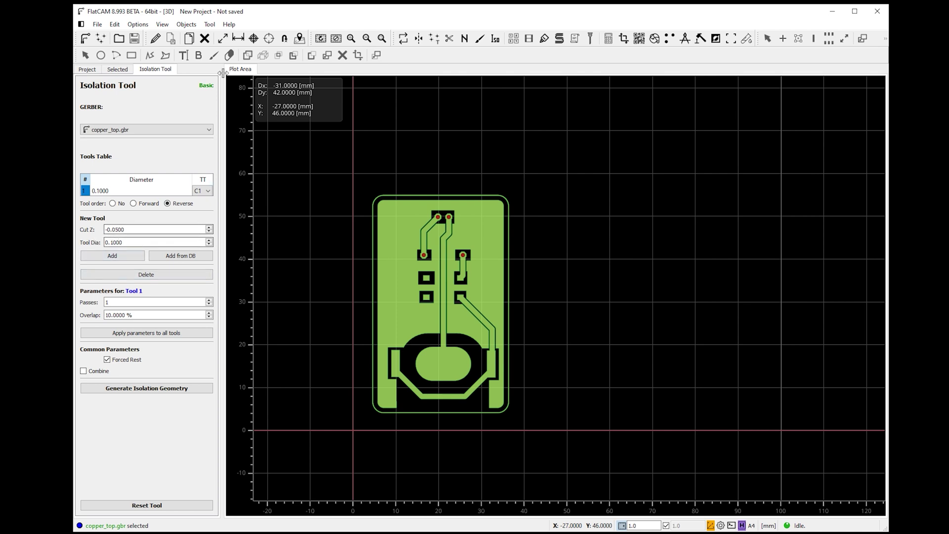
left_click(206, 25)
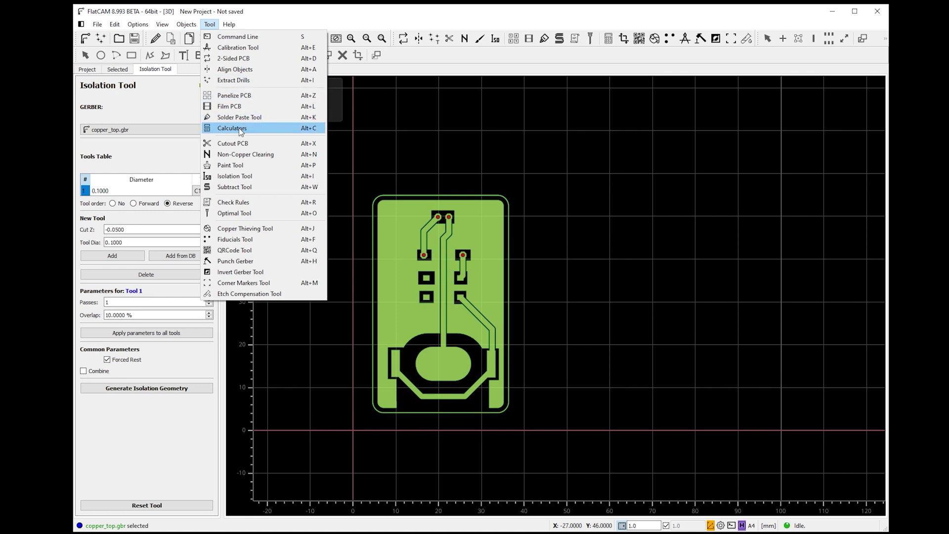
Step: Use the V-Shape calculator with tip 0.1, angle 15° and Cut Z 0.1 to get diameter 0.1263
left_click(239, 129)
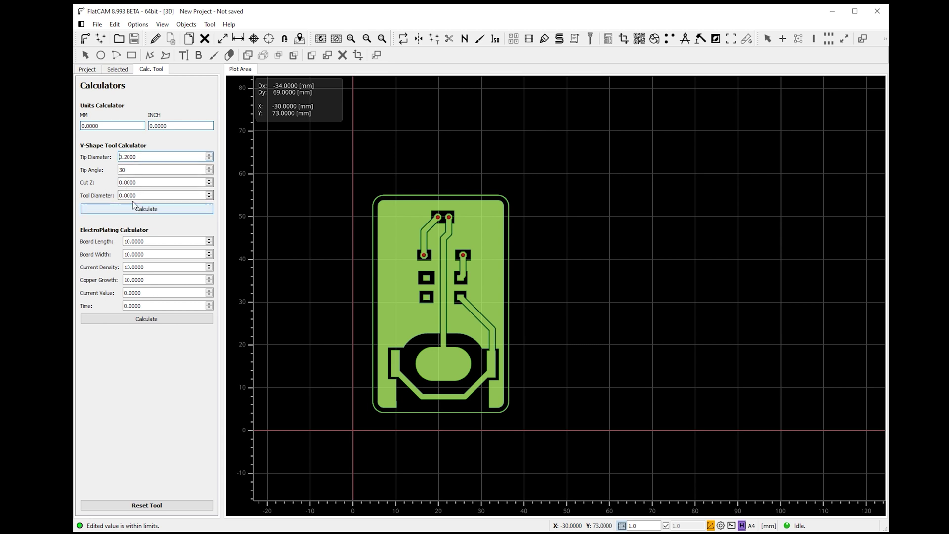
double_click(149, 157)
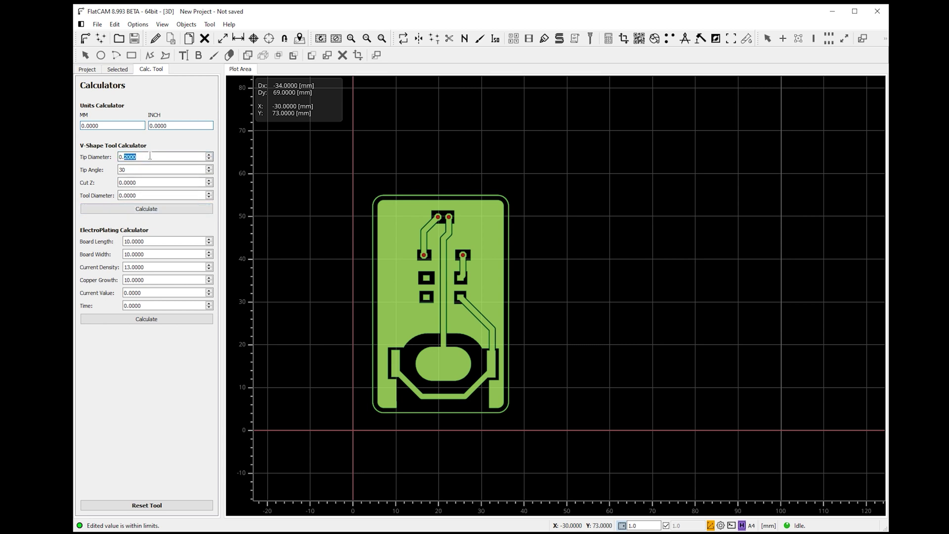
type("1")
double_click(127, 168)
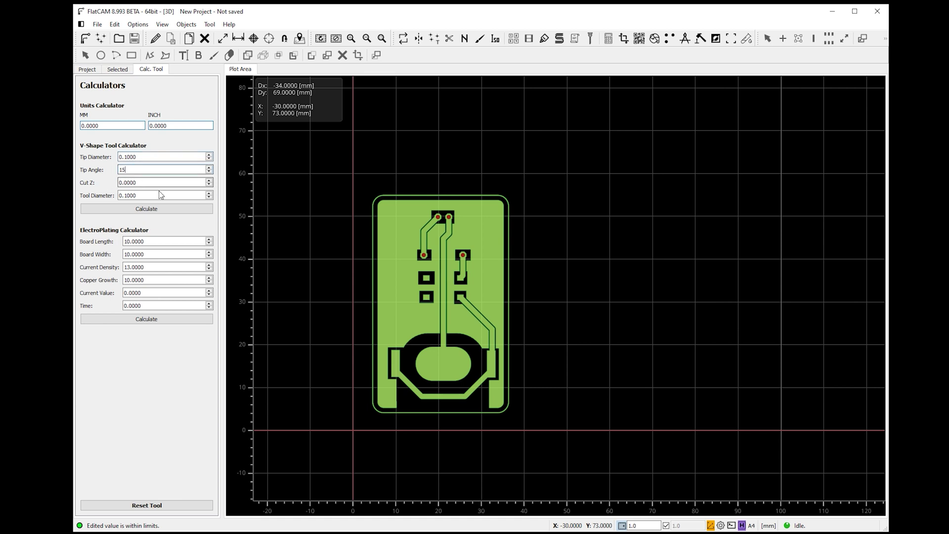
triple_click(160, 183)
type("0.1263")
left_click(157, 208)
left_click(148, 192)
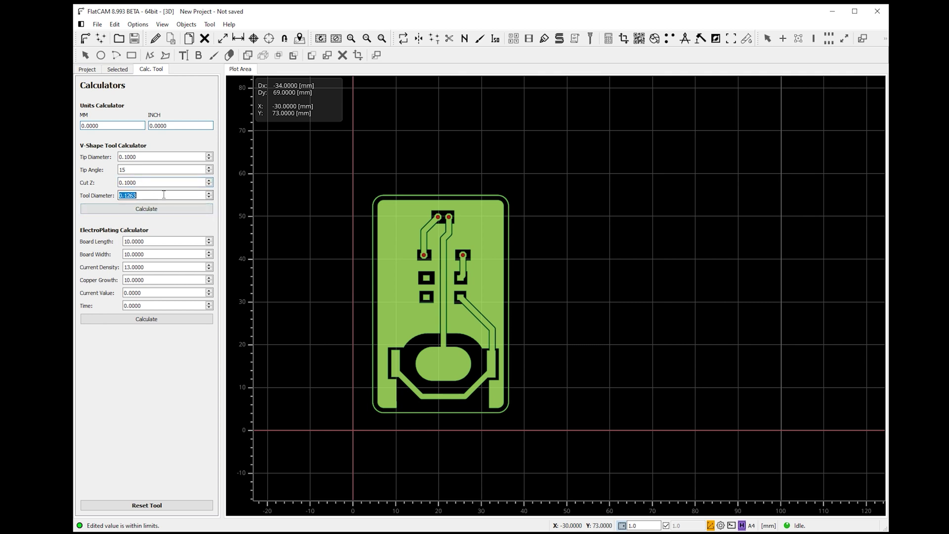
key("2")
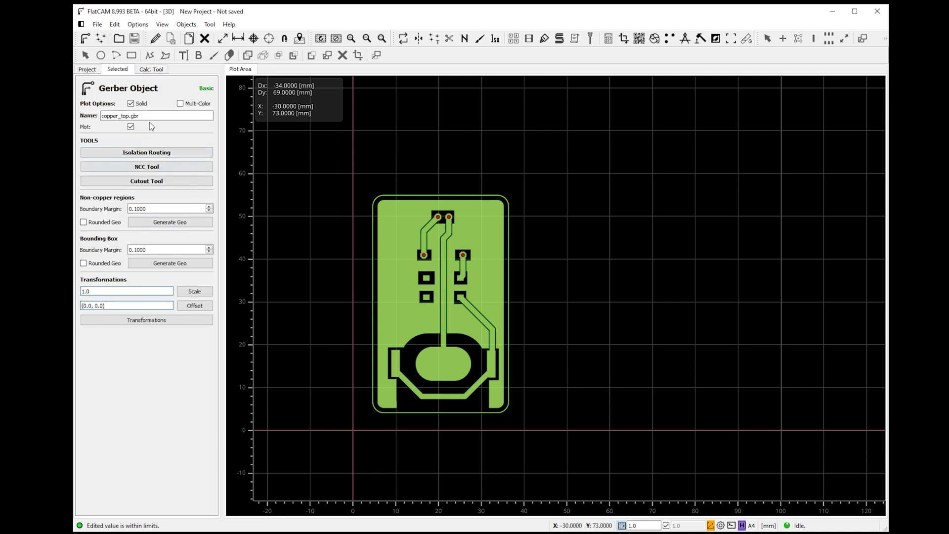
Step: Set Tool Dia 0.1263, adjust Cut Z, apply to all tools, and generate copper_top.gbr isolation geometry
left_click(149, 155)
left_click(132, 242)
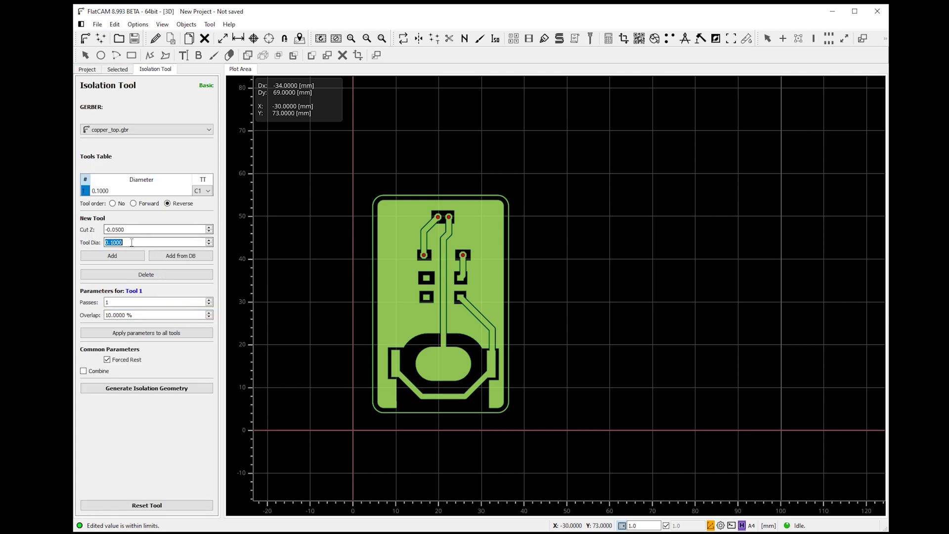
type("0.1263")
left_click_drag(113, 231, 105, 230)
key("ctrl+a")
type("-")
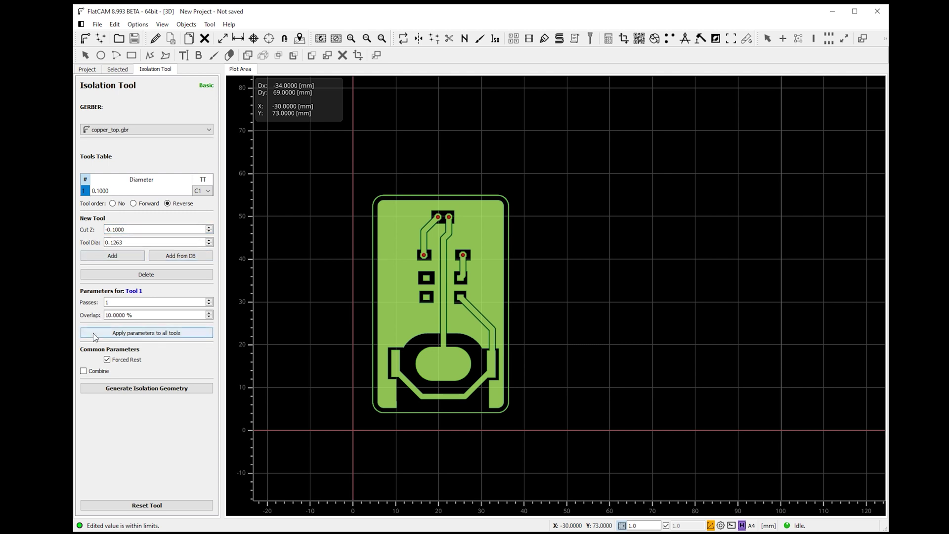
left_click(119, 332)
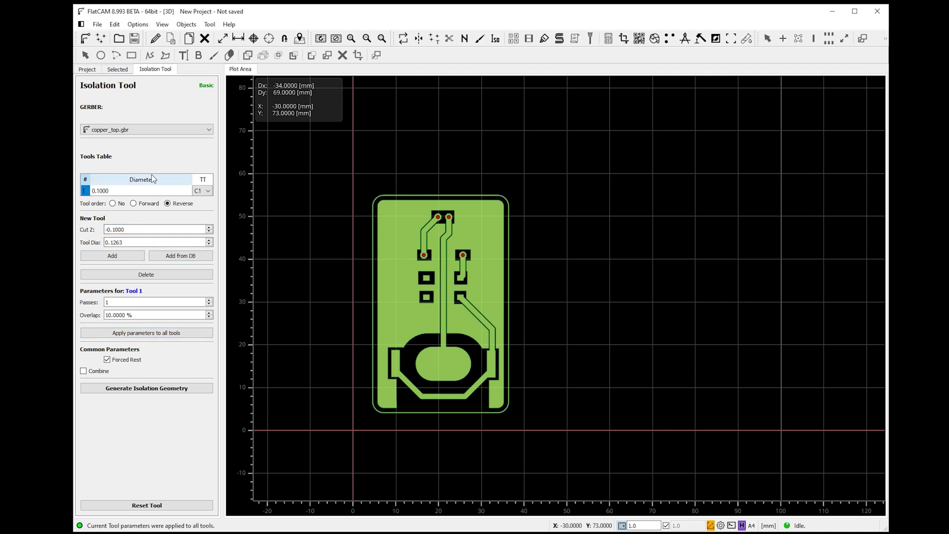
left_click(139, 390)
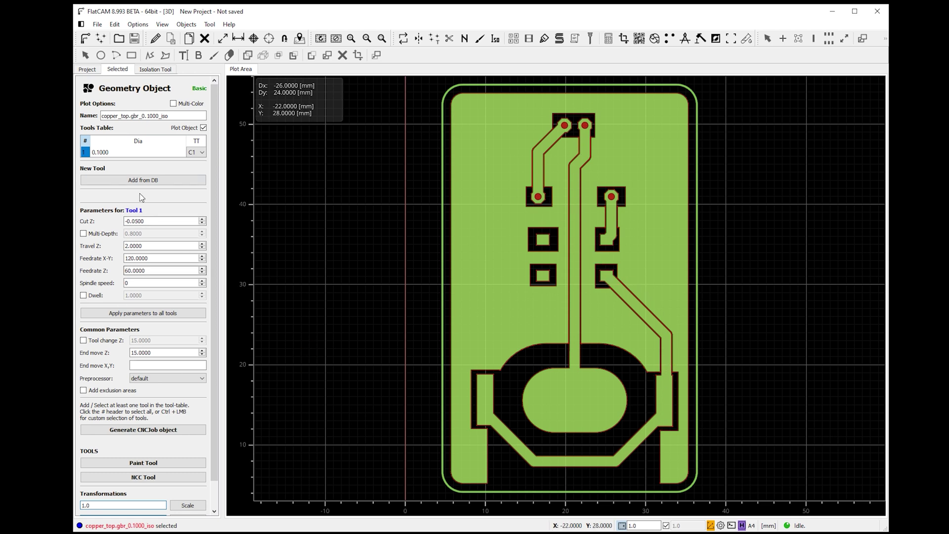
Step: Enter Cut Z -0.1, spindle speed 10000 and End move Z 2 for the isolation geometry
left_click(164, 221)
left_click_drag(158, 218, 97, 219)
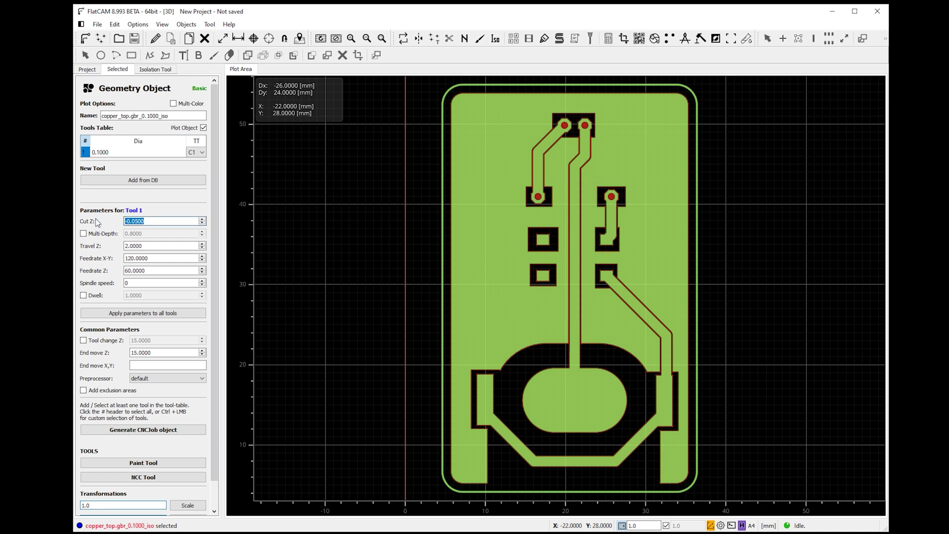
type("-0.1")
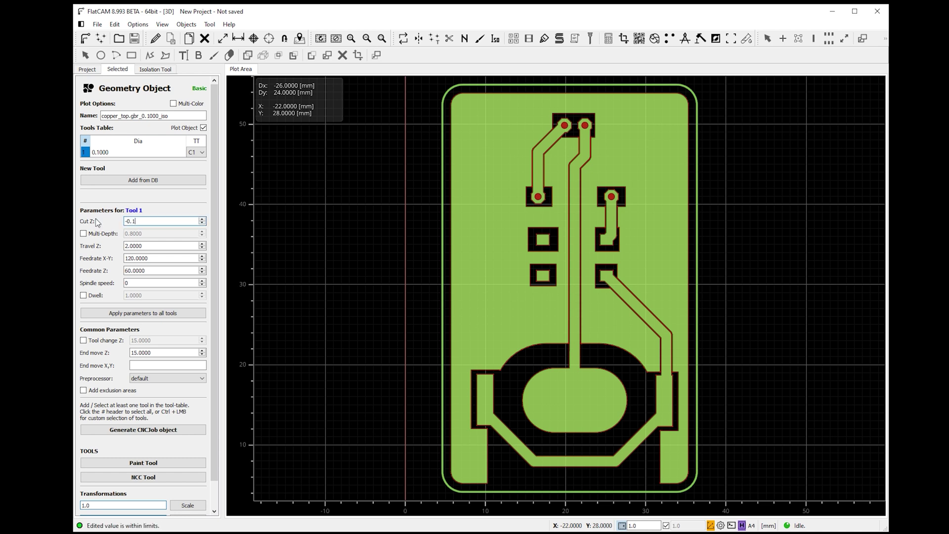
double_click(129, 283)
mouse_move(168, 351)
left_mouse_down()
mouse_move(100, 343)
mouse_move(167, 353)
left_mouse_up()
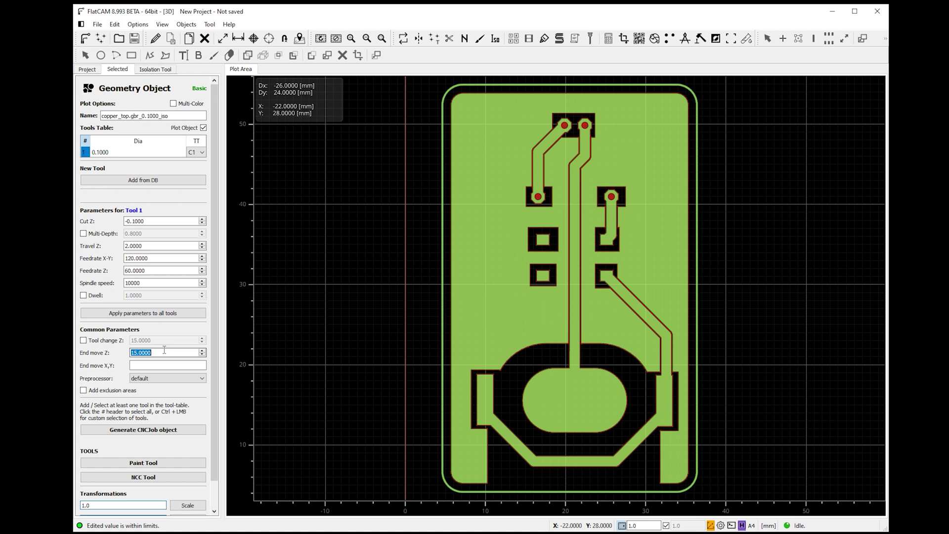
type("2")
key("Return")
Step: Generate the isolation CNC job and review its G-code, checking the 10000 spindle speed and final Z2 move
left_click(135, 431)
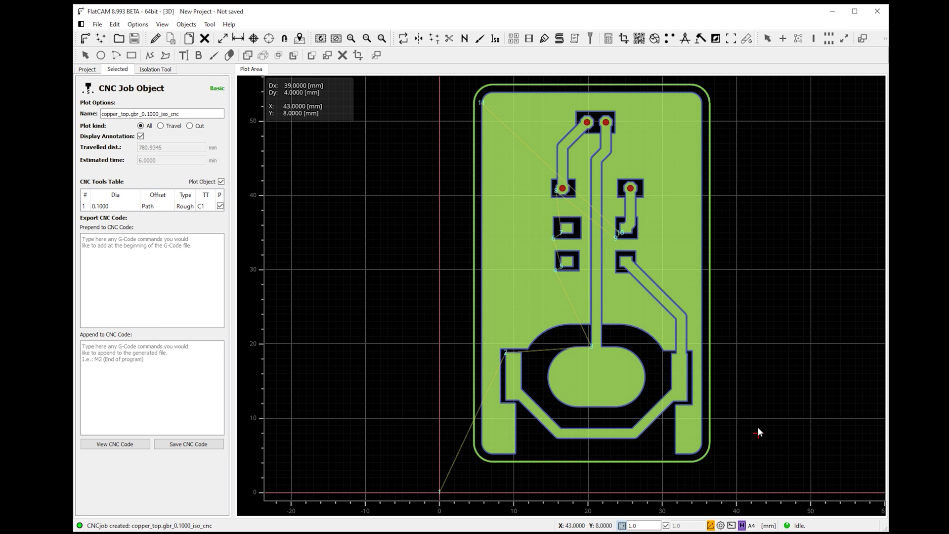
left_click(106, 445)
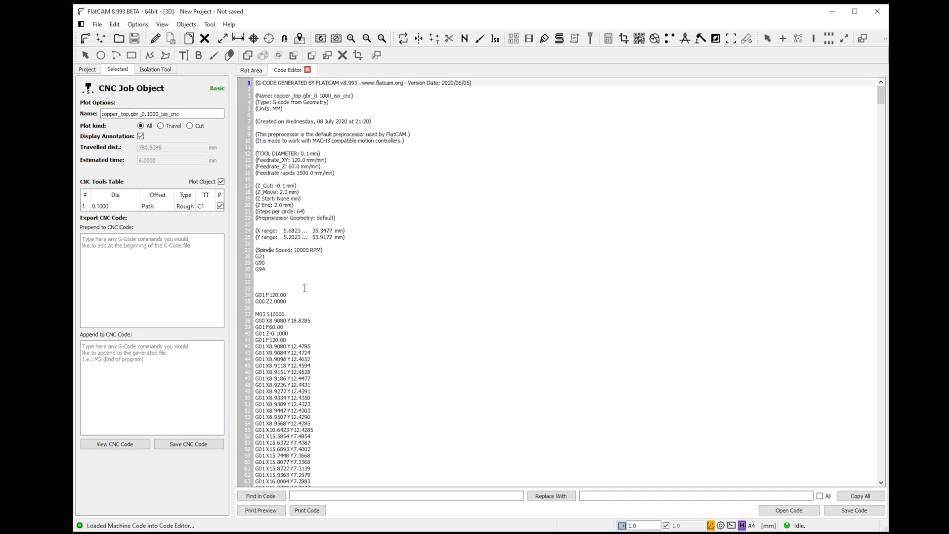
double_click(301, 250)
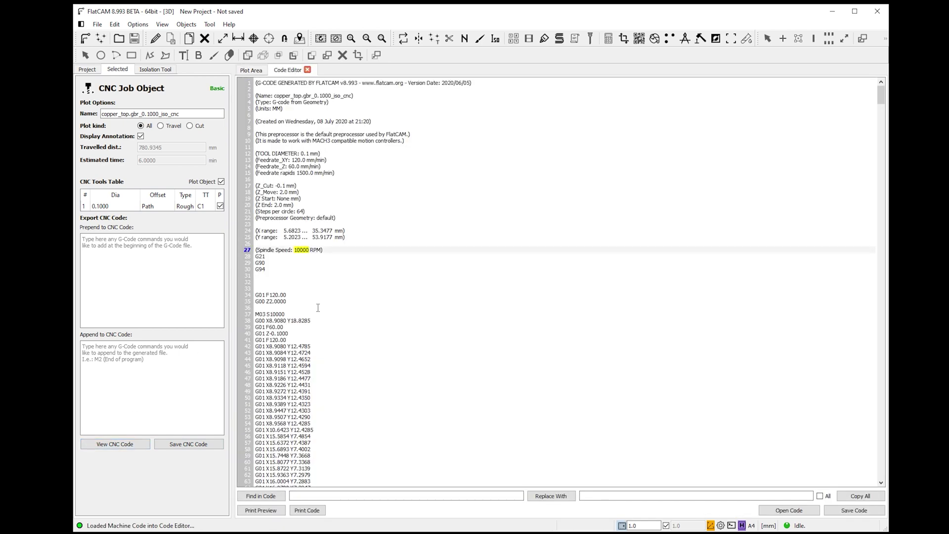
left_click_drag(882, 96, 882, 467)
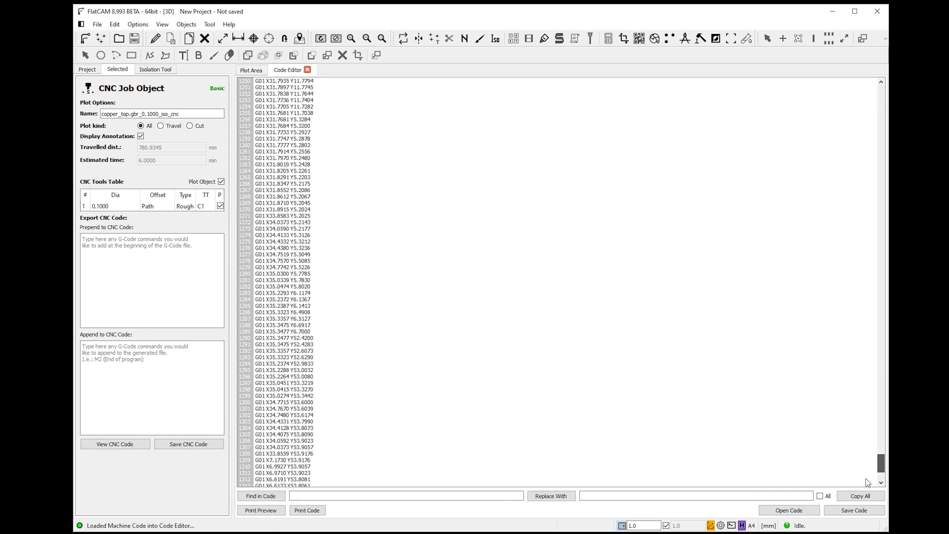
left_click(239, 467)
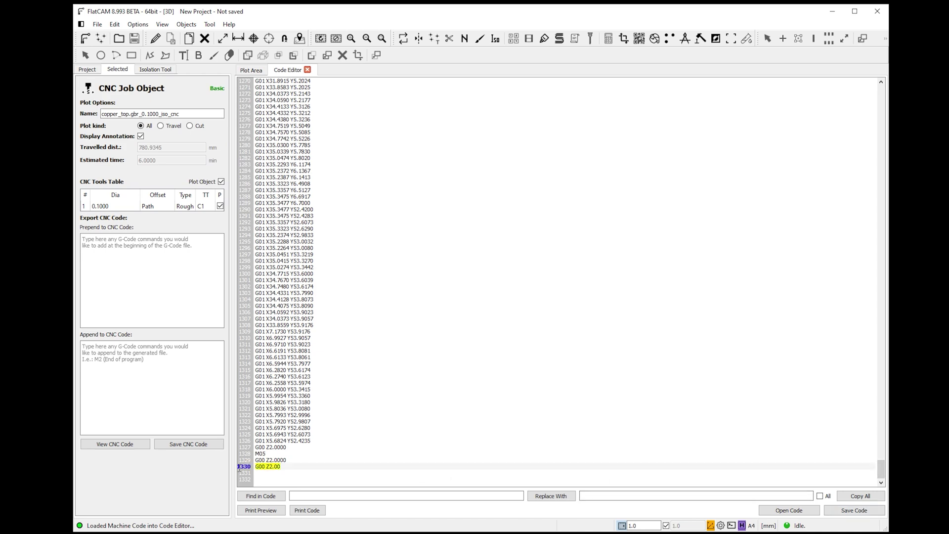
left_click(354, 447)
left_click_drag(881, 470, 882, 94)
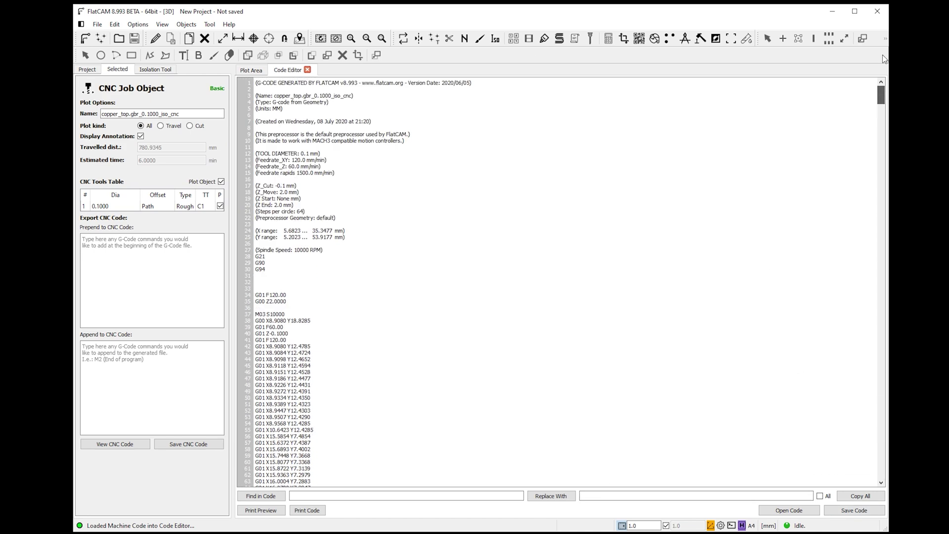
left_click(204, 454)
Step: Start saving the G-code and create a new cnc folder inside PCB Test
left_click(176, 448)
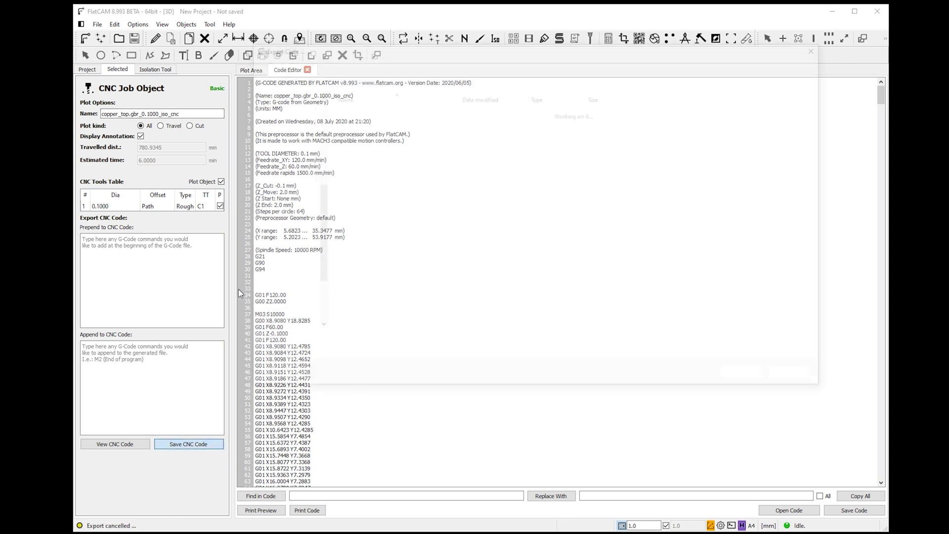
right_click(378, 215)
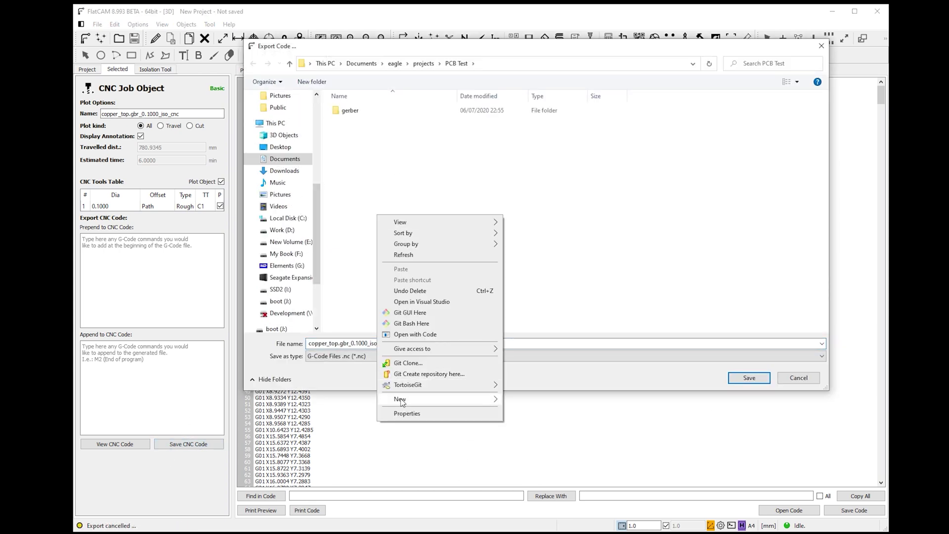
mouse_move(435, 399)
left_click(539, 401)
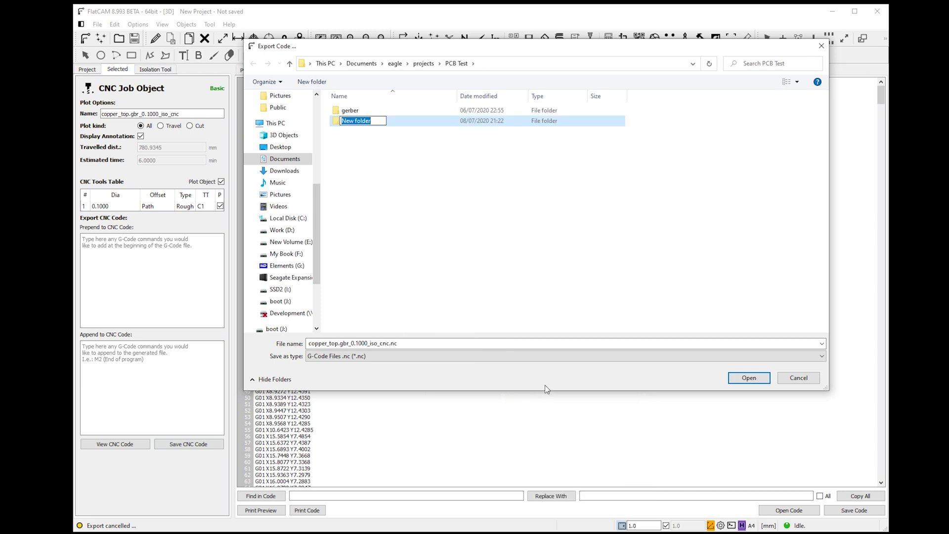
type("cnc")
key("Return")
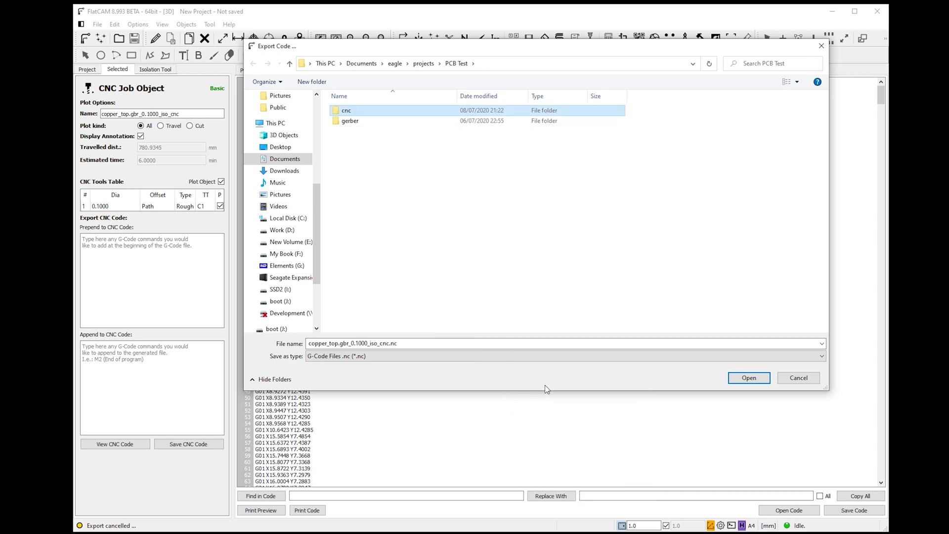
key("Return")
Step: Save the G-code as copper-top.nc in the cnc folder, then select drills_1_16.xln in the project
left_click(449, 344)
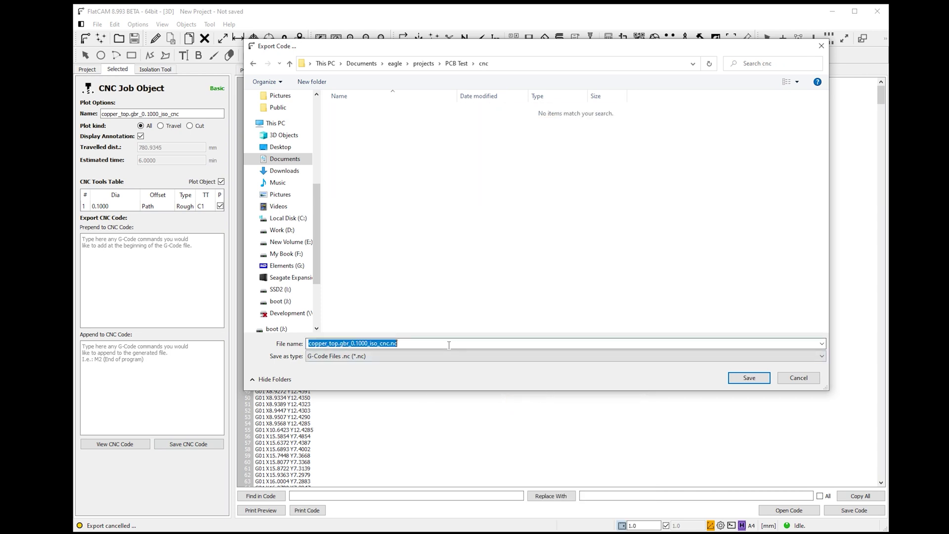
type("copper-top")
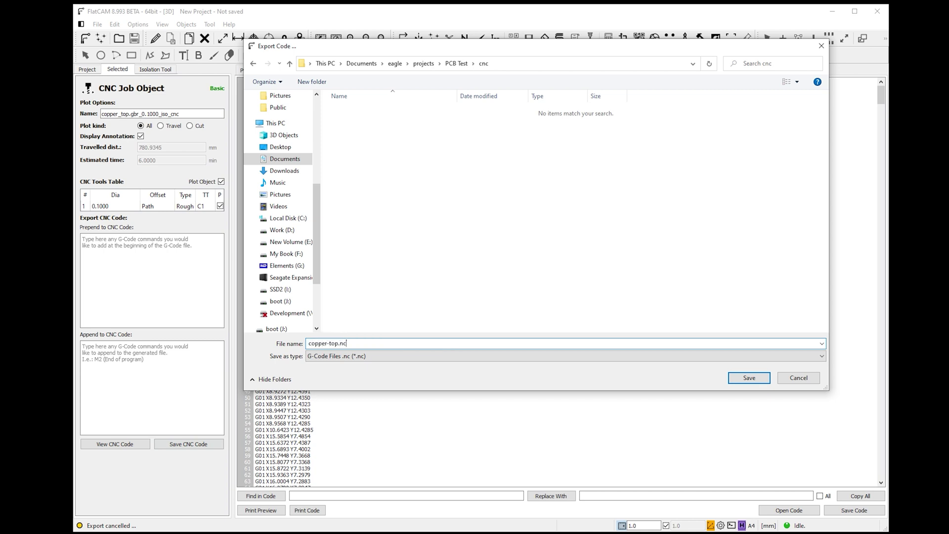
key("Return")
left_click(87, 69)
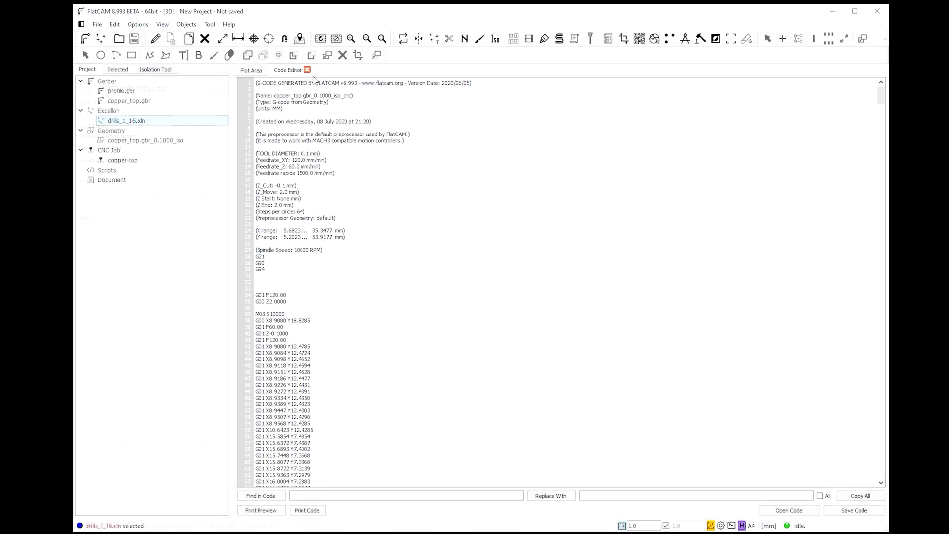
left_click(126, 121)
Step: Open drills_1_16.xln's job settings and set the drill Cut Z to -2
left_click(307, 70)
double_click(157, 124)
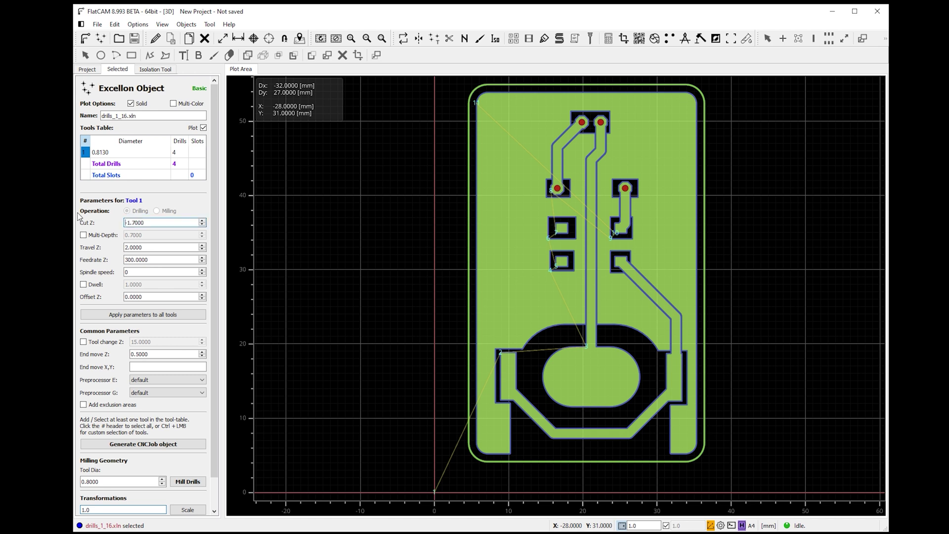
double_click(126, 223)
type("-2")
key("Return")
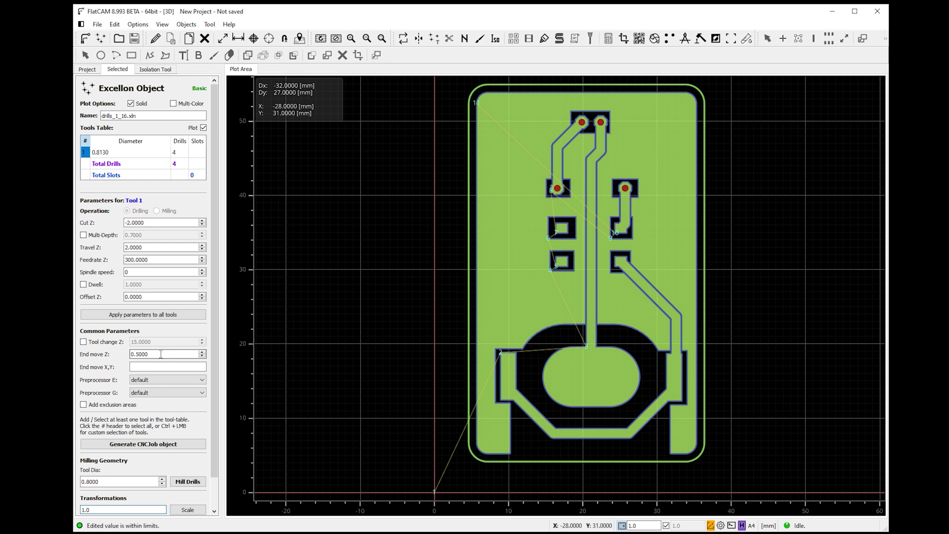
Step: Set End move Z 2.0000 and spindle speed 10000 for all tools, then generate the drilling CNC job
left_click_drag(149, 354, 131, 354)
left_click(186, 355)
double_click(180, 354)
type("2.0000")
left_click(157, 315)
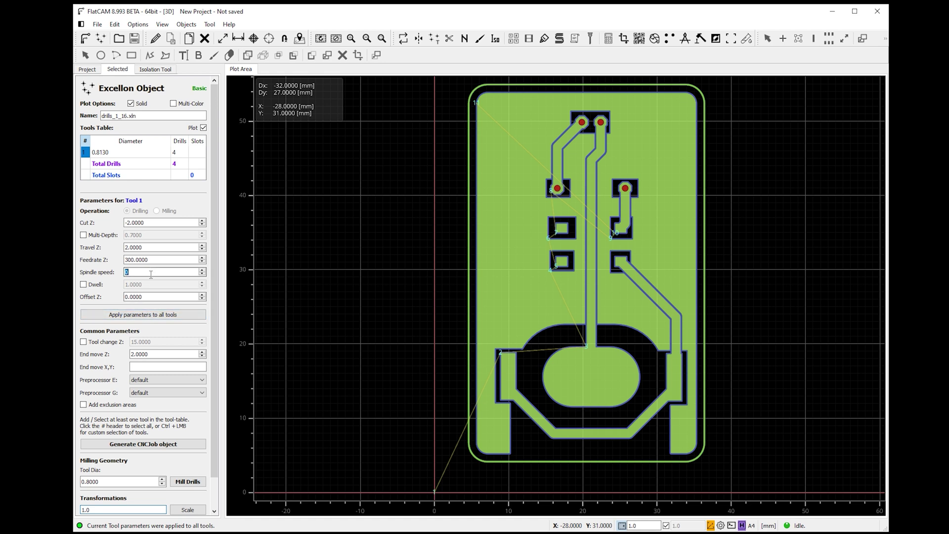
type("10000")
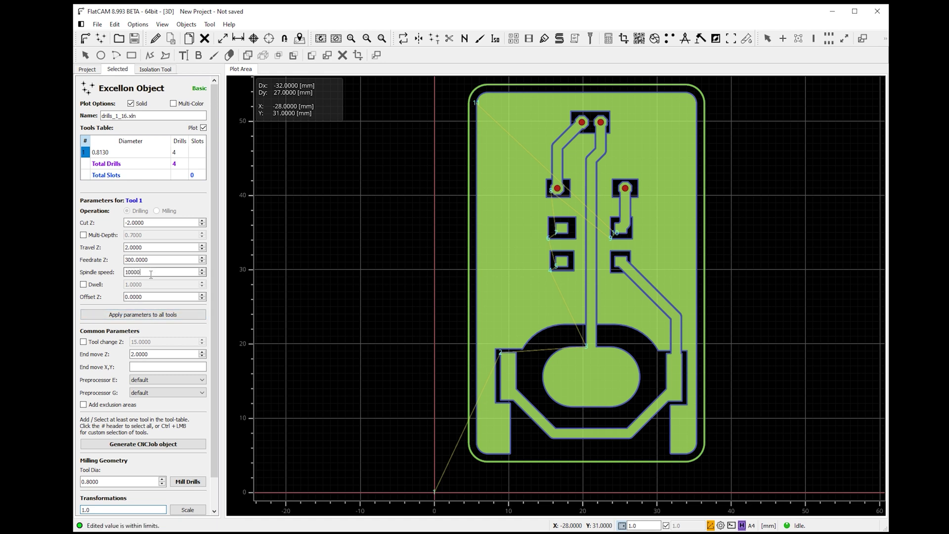
left_click(162, 315)
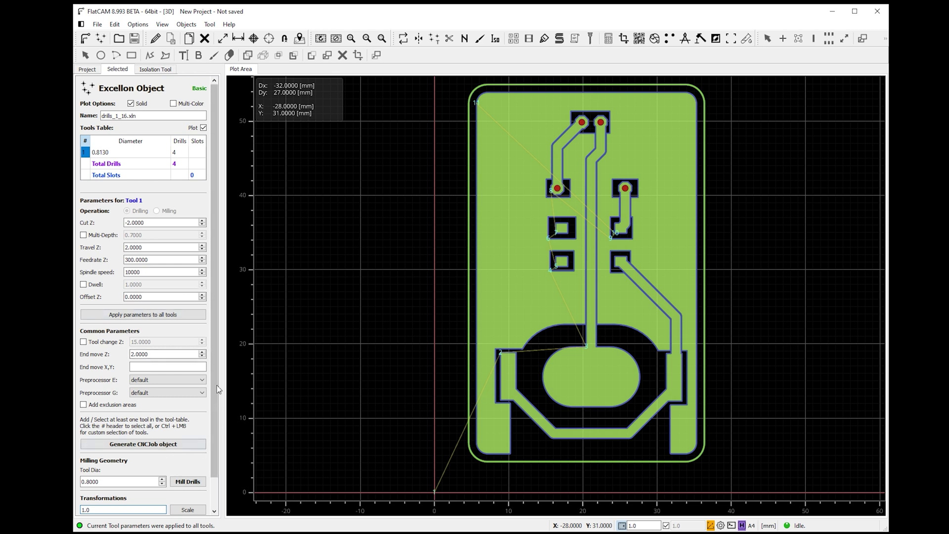
left_click(113, 447)
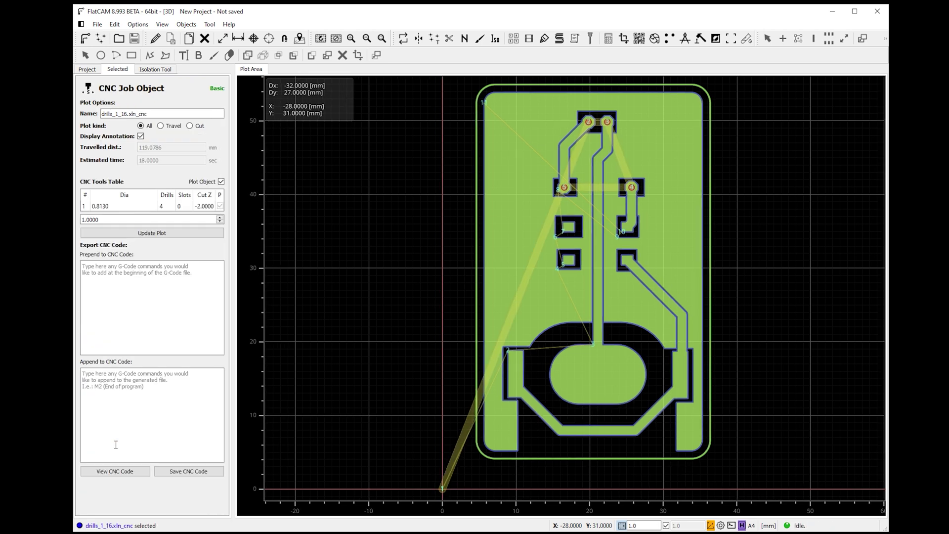
Step: Review the drill G-code's 10000 spindle speed and save it as drill.nc in the cnc folder
left_click(113, 472)
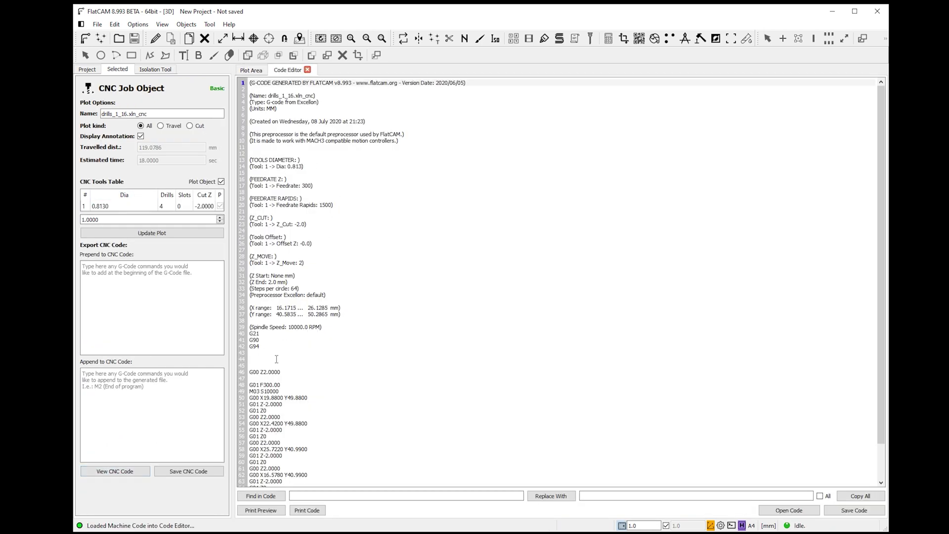
left_click(298, 328)
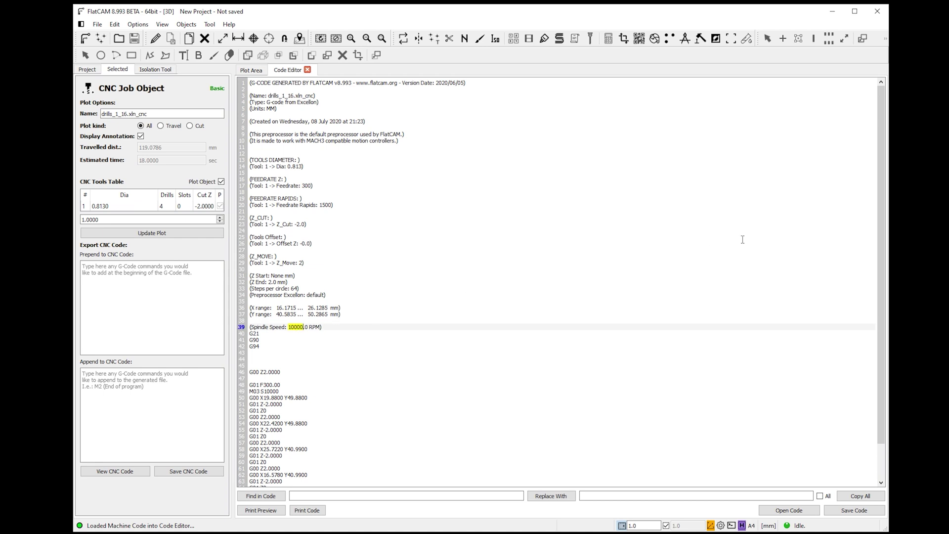
left_click_drag(883, 97, 878, 198)
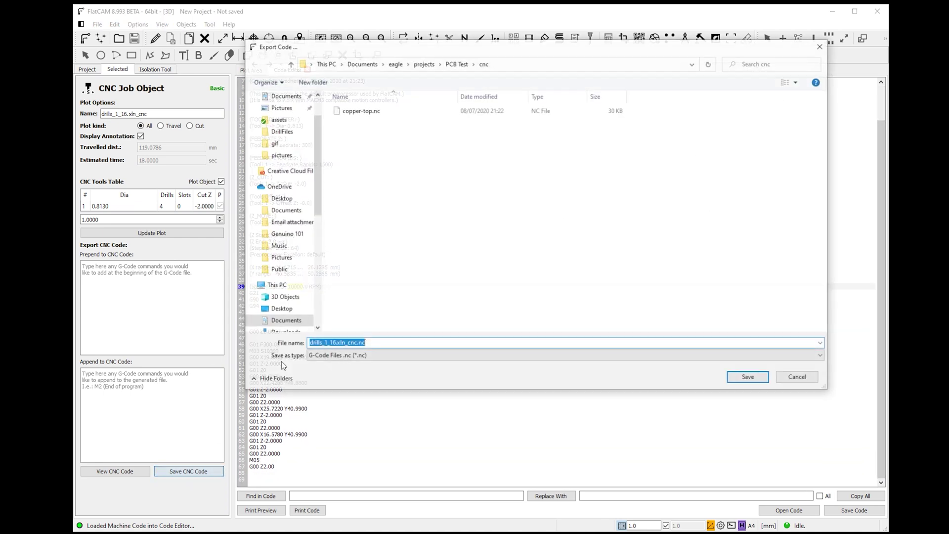
type("drill")
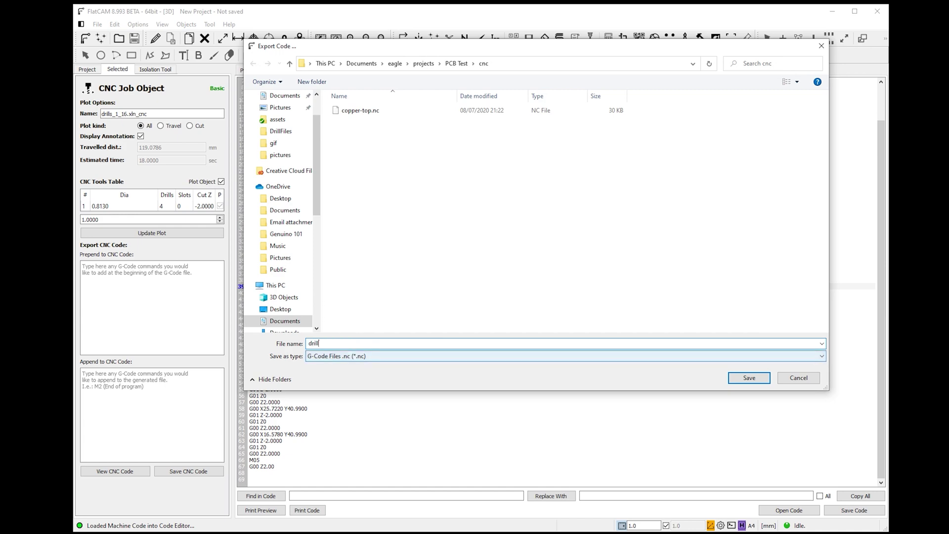
key("Return")
left_click(307, 69)
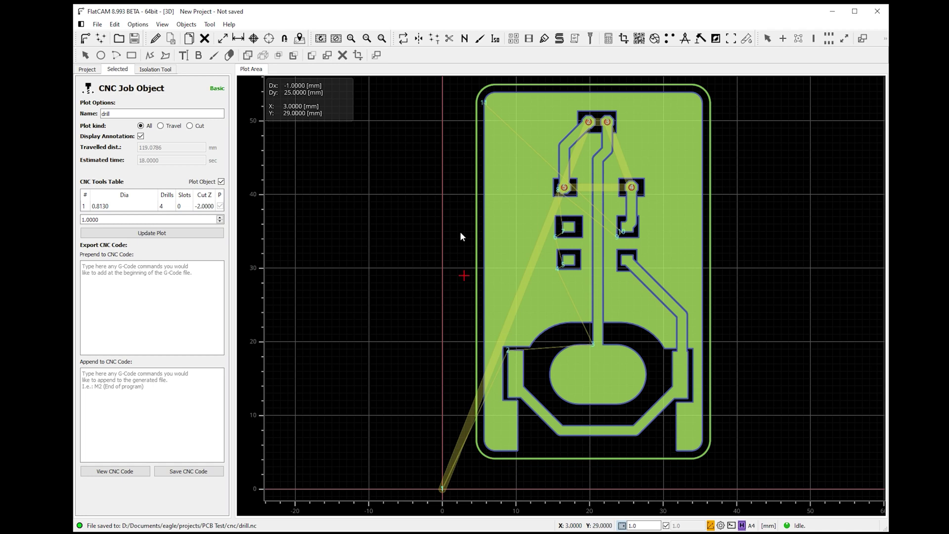
left_click(210, 24)
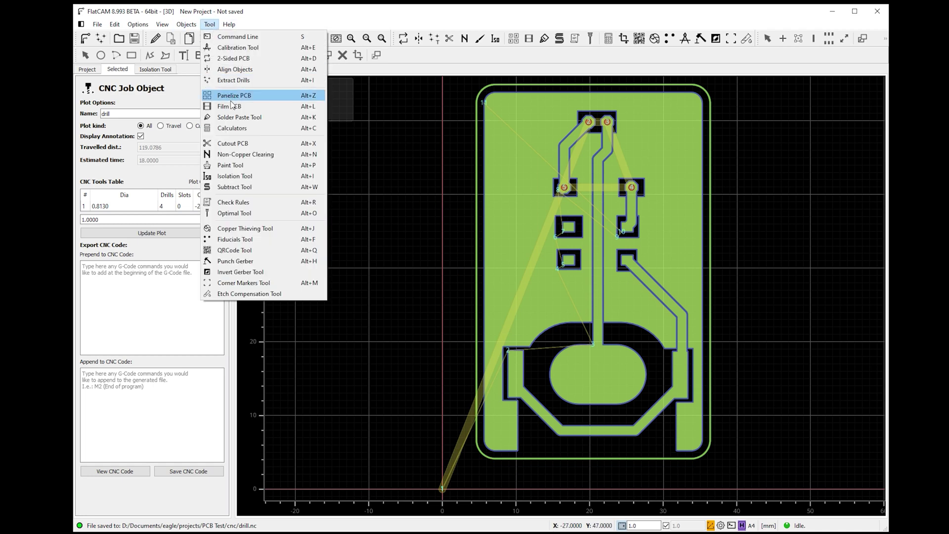
Step: In the Cutout PCB tool, set tool diameter 1 mm and multi-depth 0.3 mm per pass
left_click(232, 144)
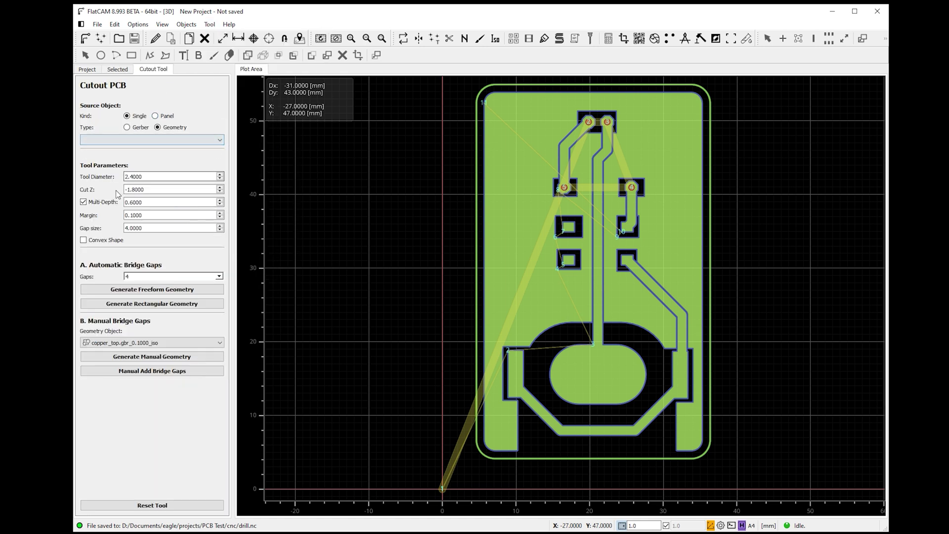
double_click(155, 176)
type("1")
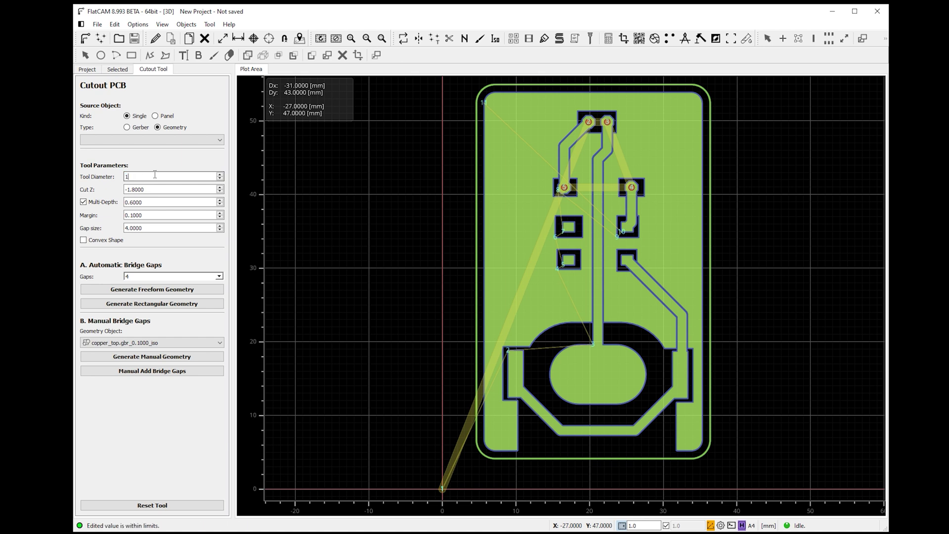
key("Tab")
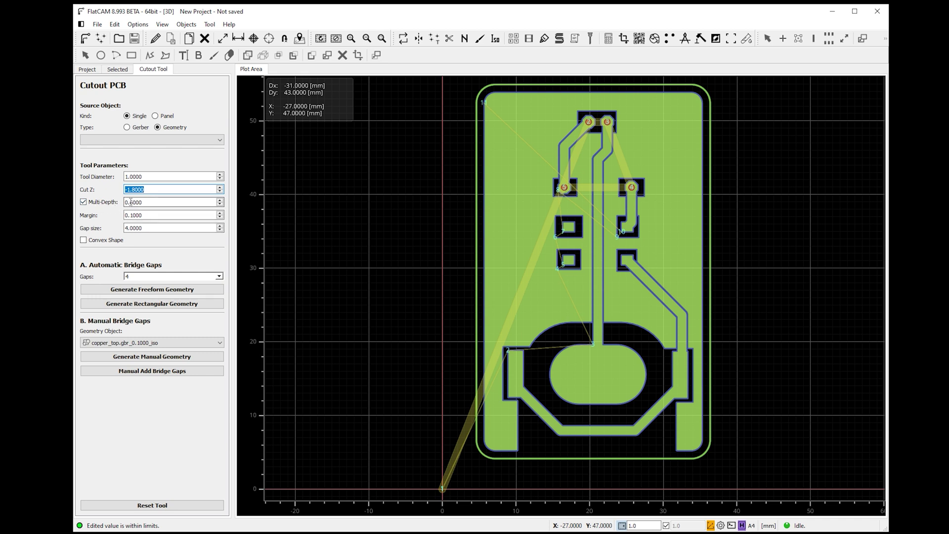
left_click_drag(131, 202, 129, 202)
key("Return")
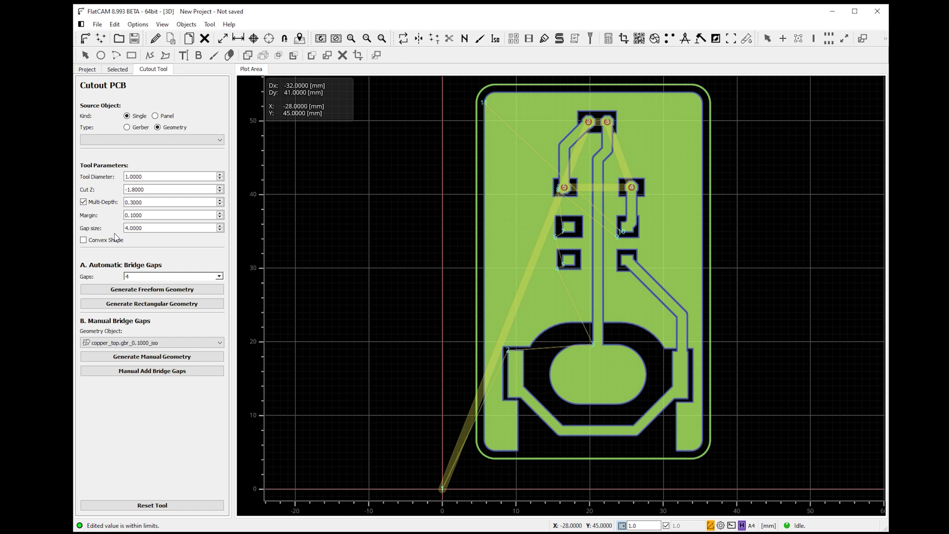
Step: Choose Gerber profile.gbr as the cutout source and generate the manual cutout geometry
left_click(120, 140)
left_click(129, 139)
left_click(127, 127)
left_click(121, 141)
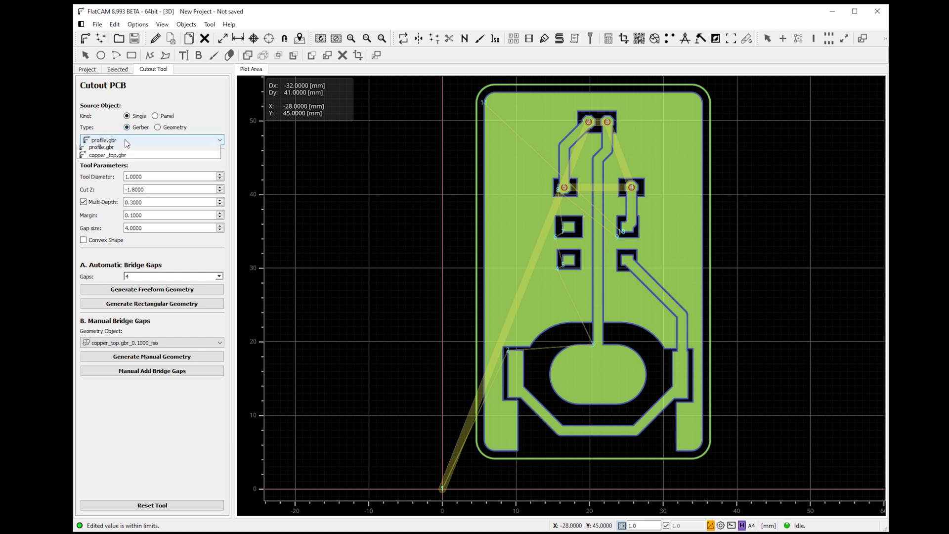
left_click(120, 148)
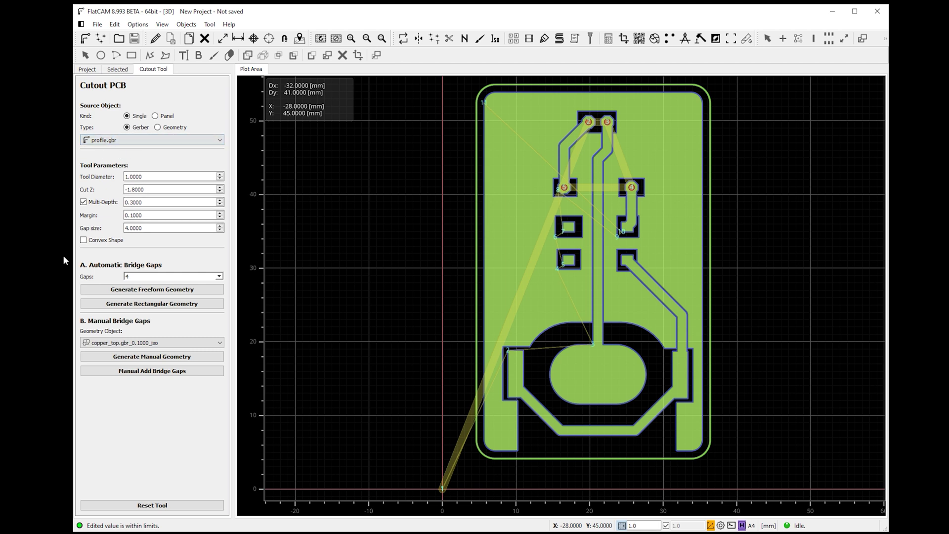
left_click(195, 349)
left_click(192, 352)
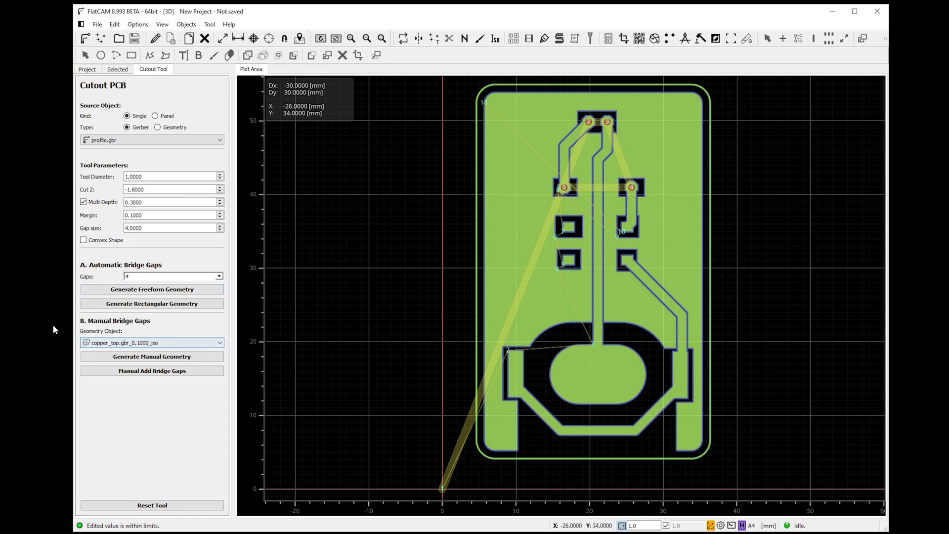
left_click(148, 357)
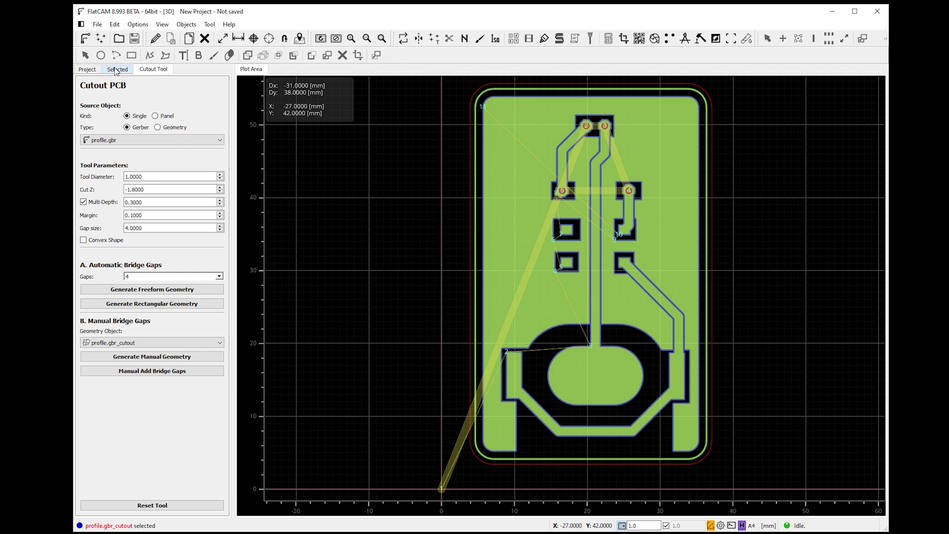
Step: Open the properties of profile.gbr_cutout from the Project list
left_click(117, 70)
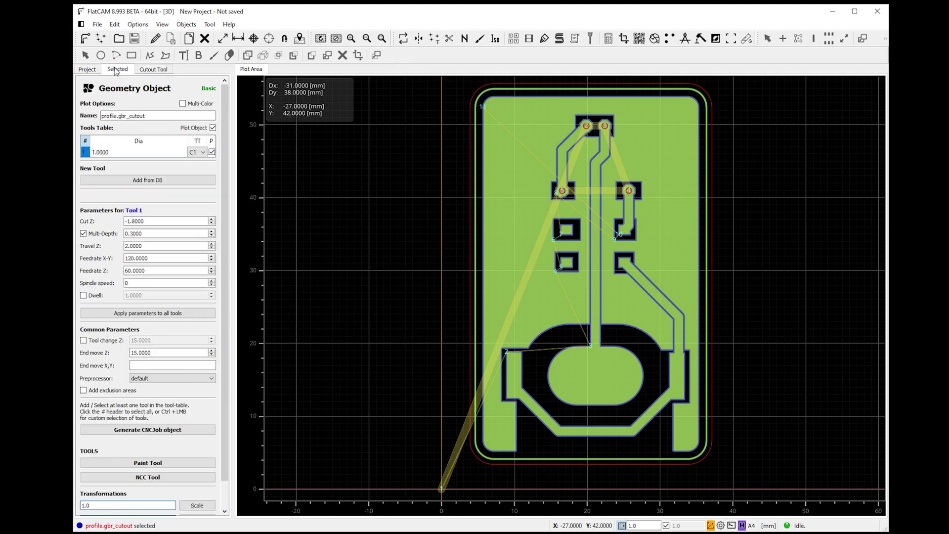
left_click(88, 69)
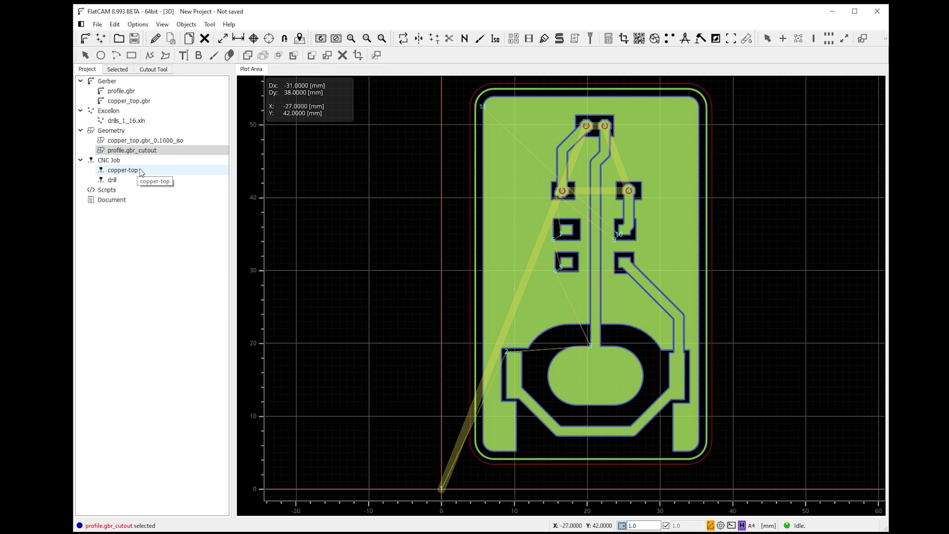
double_click(124, 150)
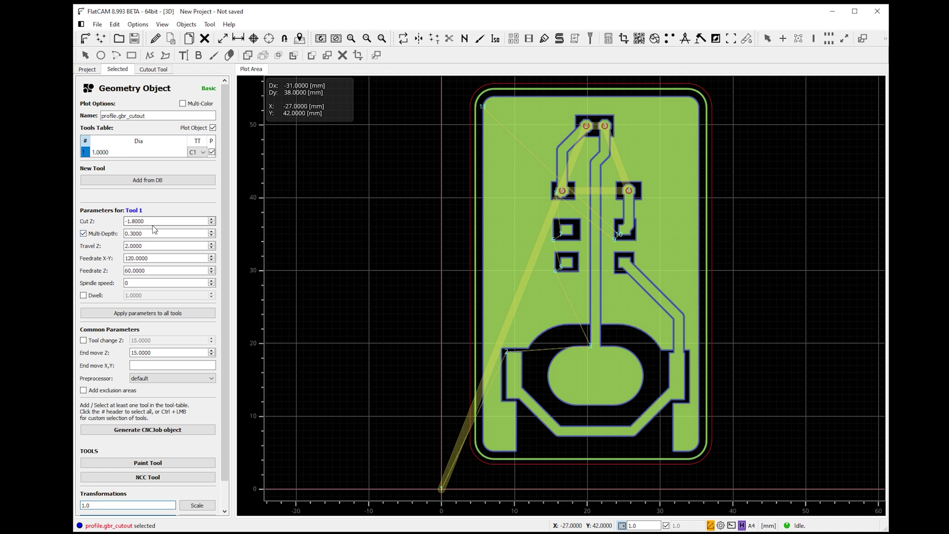
left_click_drag(225, 310, 229, 350)
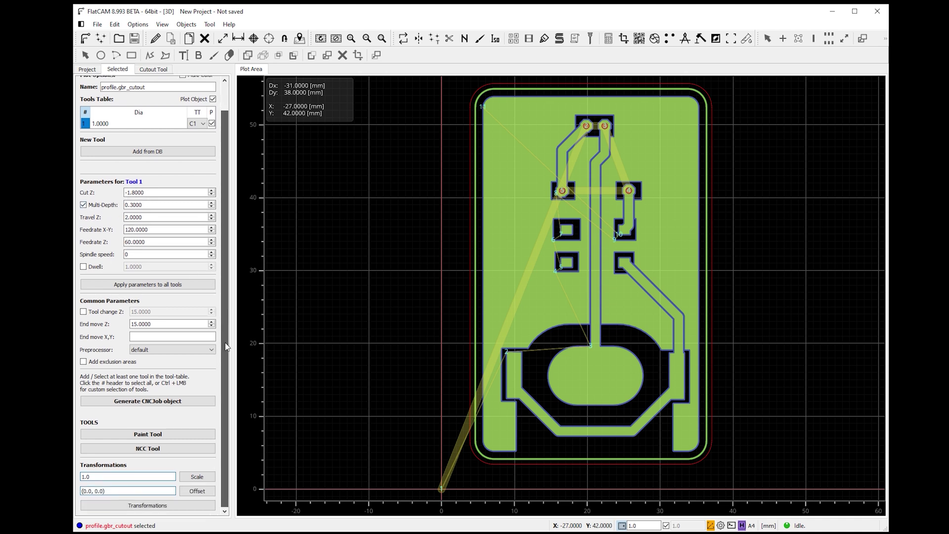
Step: Set spindle speed 10000 and End move Z 2 for all tools, then generate the cutout CNC job
left_click(157, 255)
type("10000")
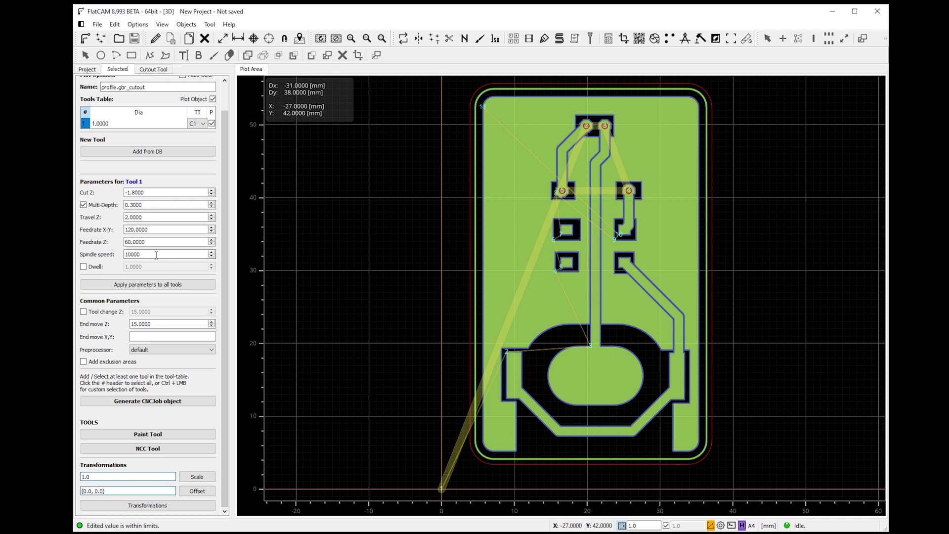
left_click(155, 324)
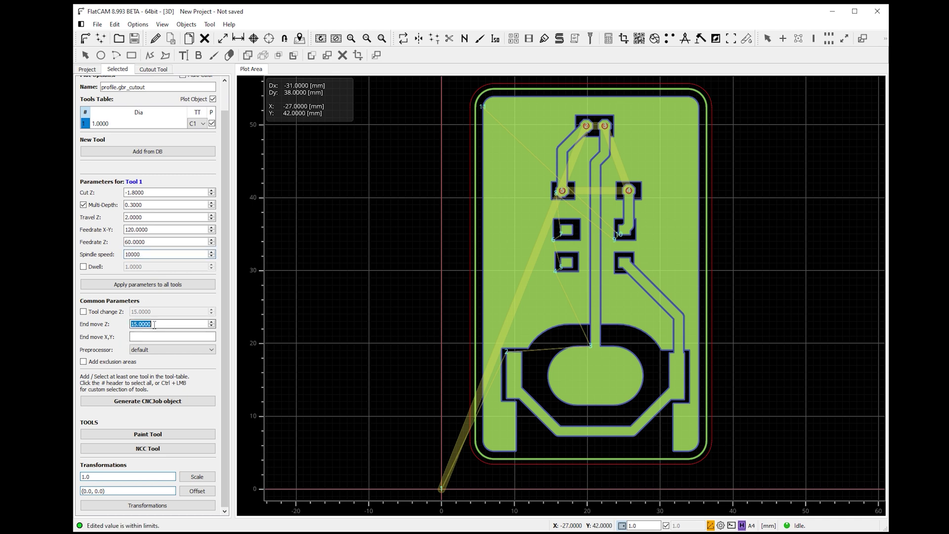
type("2")
left_click(127, 286)
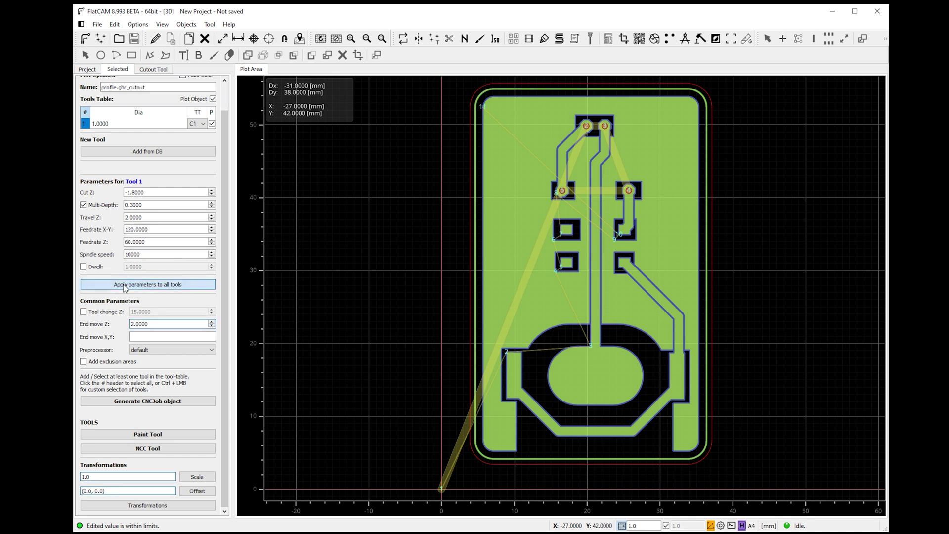
mouse_move(227, 269)
left_mouse_down()
mouse_move(226, 227)
mouse_move(223, 280)
left_mouse_up()
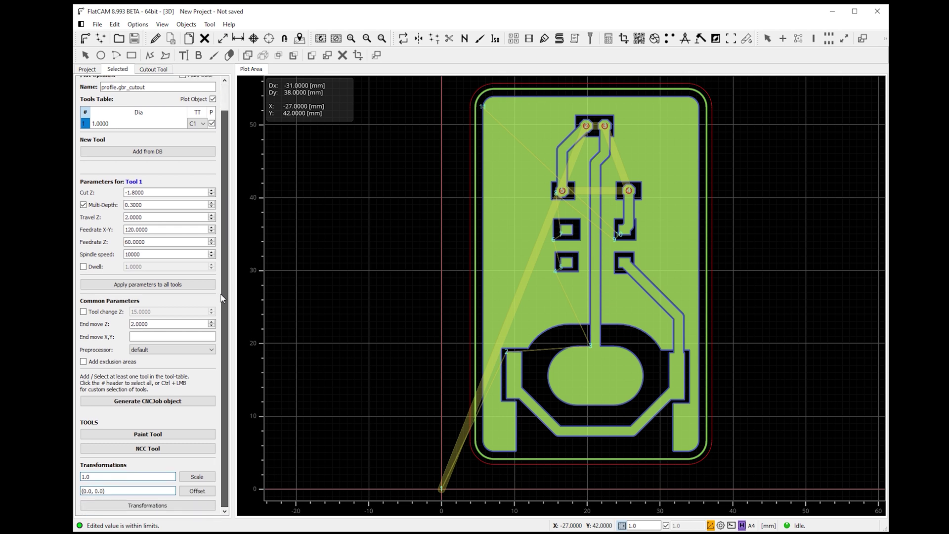
left_click(131, 404)
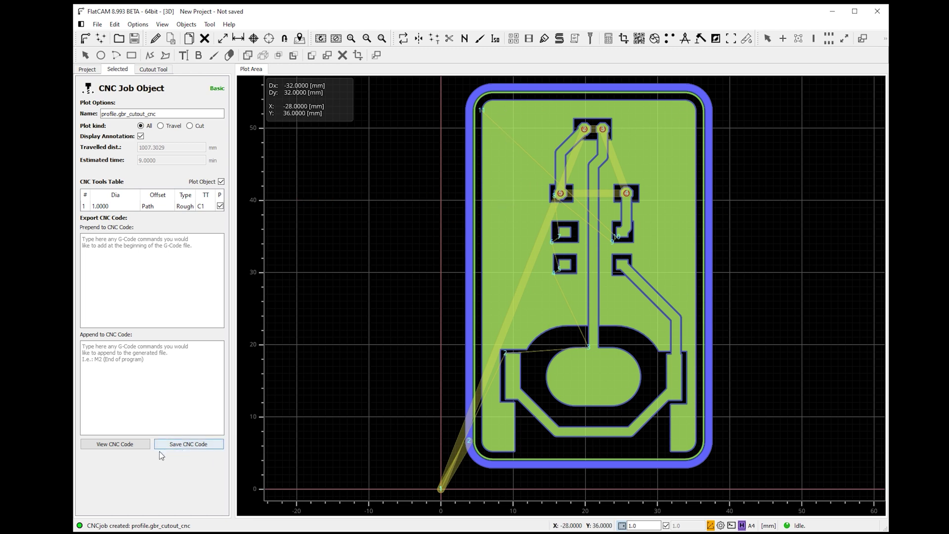
Step: Review the cutout G-code, then save profile.gbr_cutout_cnc as 'cutout' in the cnc folder
left_click(127, 446)
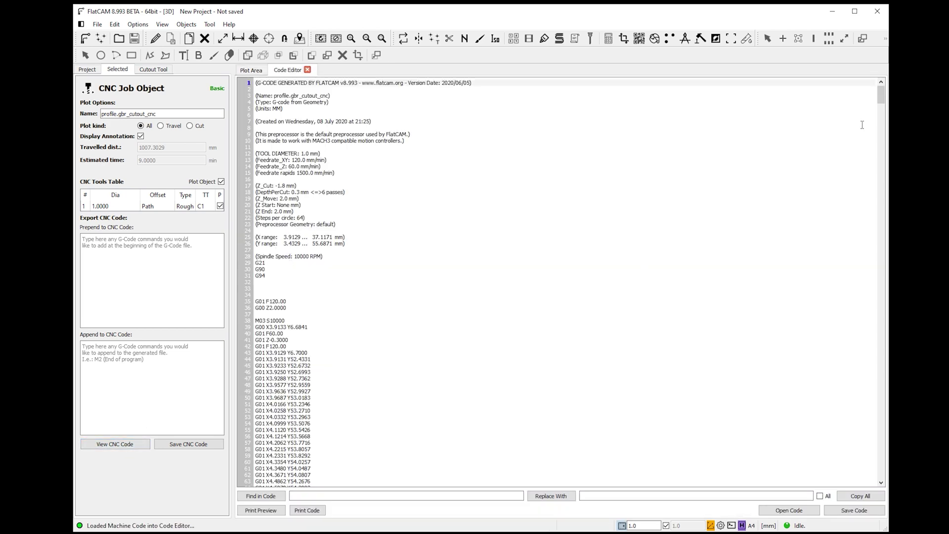
mouse_move(882, 99)
left_mouse_down()
mouse_move(866, 487)
mouse_move(881, 445)
mouse_move(881, 94)
left_mouse_up()
left_click(308, 70)
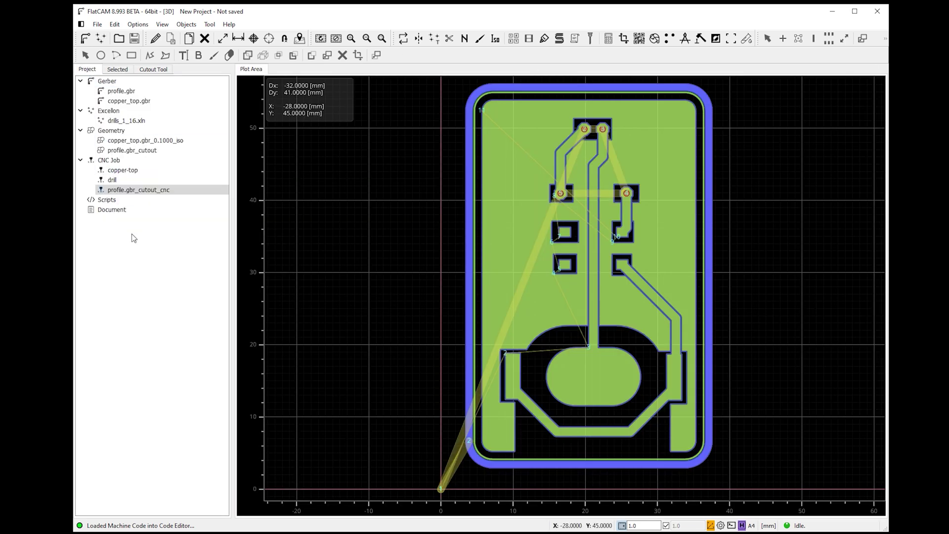
right_click(150, 191)
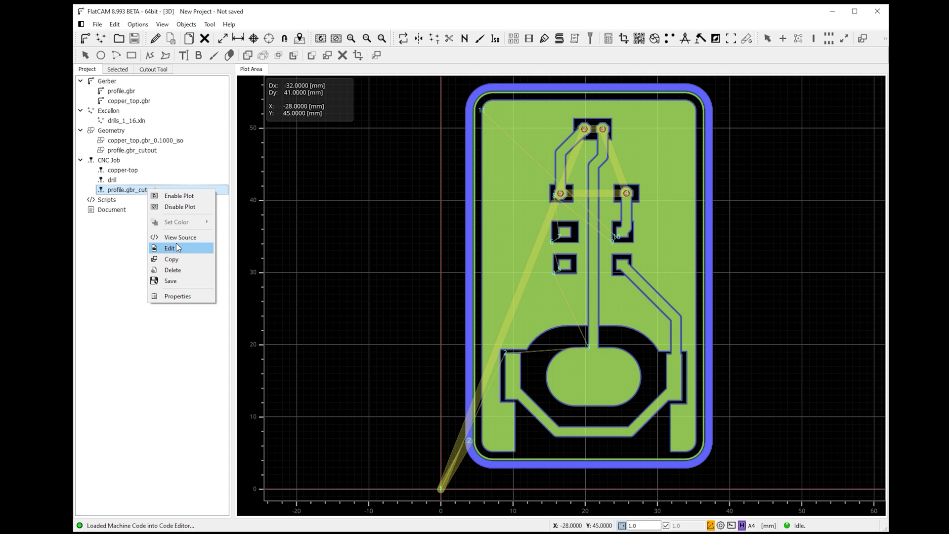
left_click(178, 280)
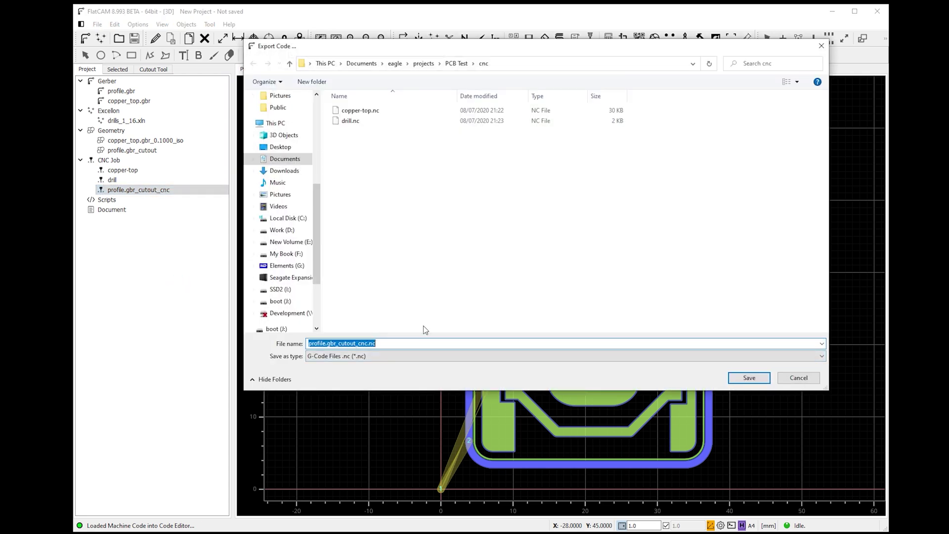
type("cu")
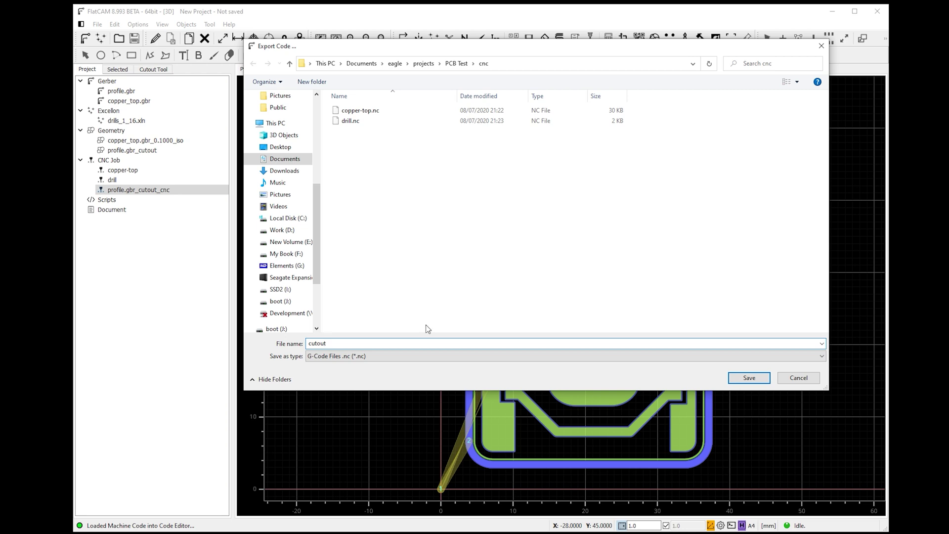
type("tout")
left_click(749, 378)
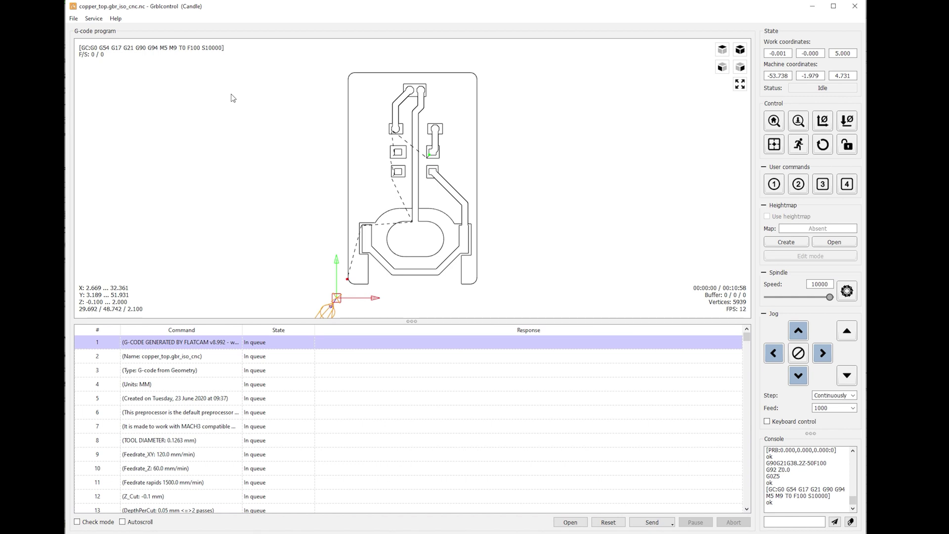
Step: Create a heightmap auto-fitted to the program's border and start probing its grid
left_click(772, 244)
left_click(267, 505)
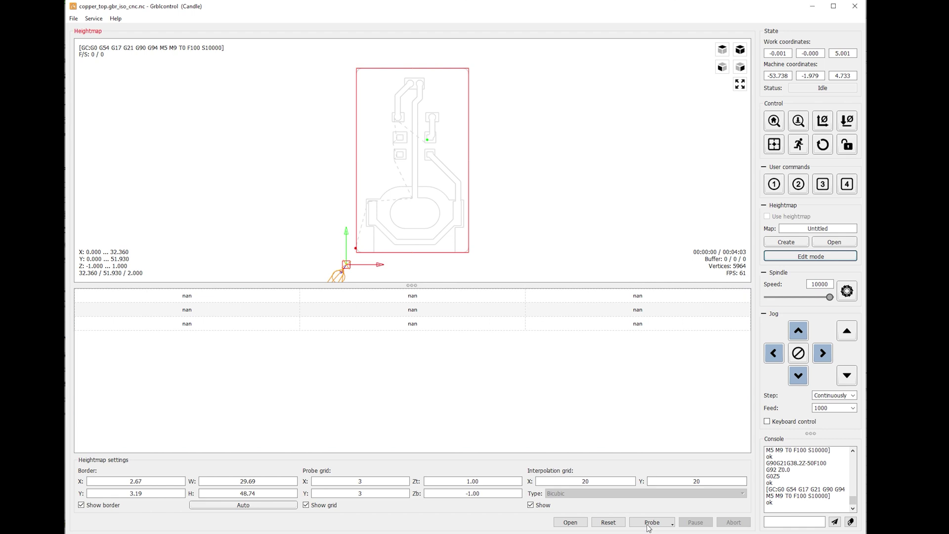
left_click(649, 525)
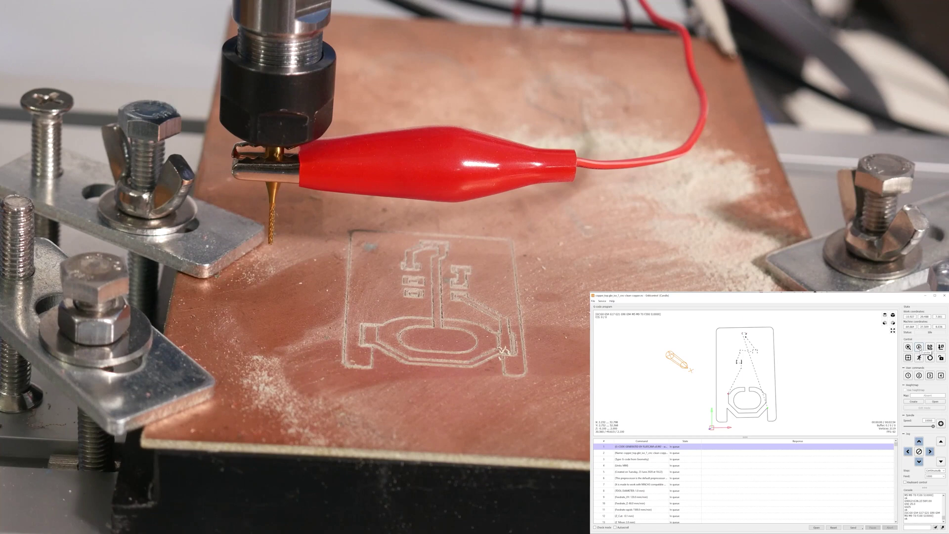
Step: Z-probe the tool tip, mill the isolation job, then start the cutout job
left_click(919, 347)
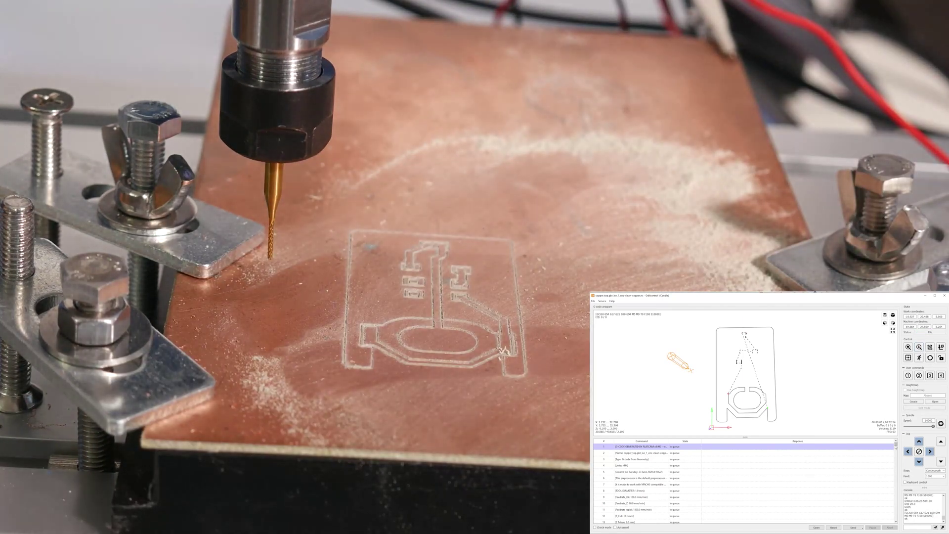
left_click(853, 528)
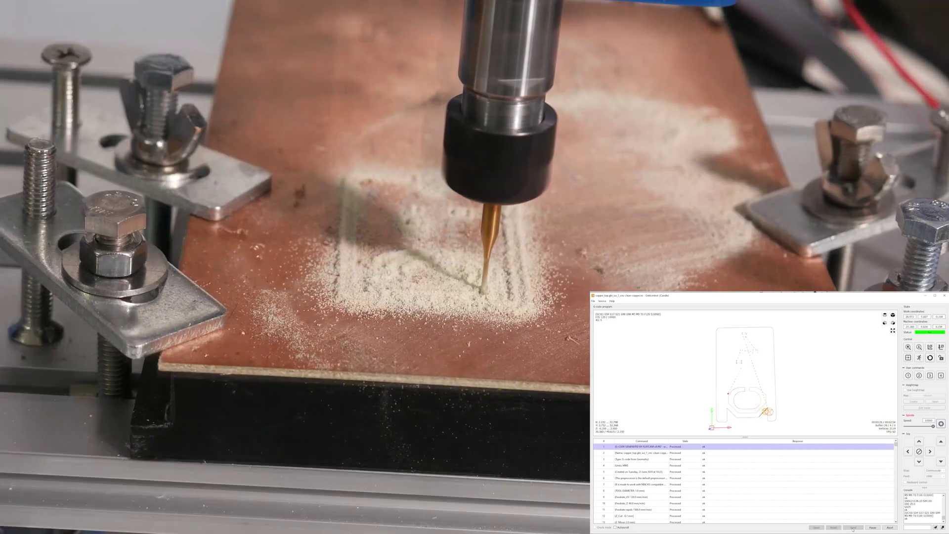
key("Return")
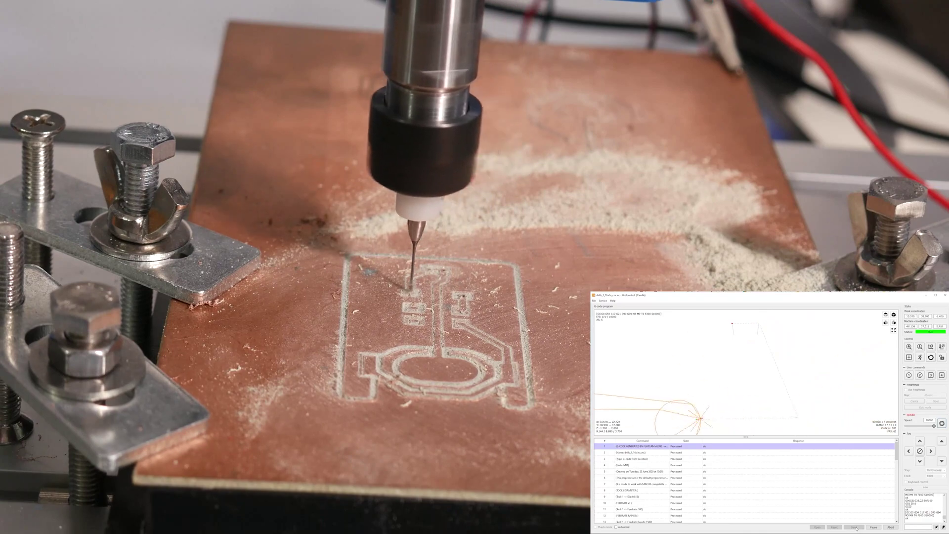
left_click(854, 527)
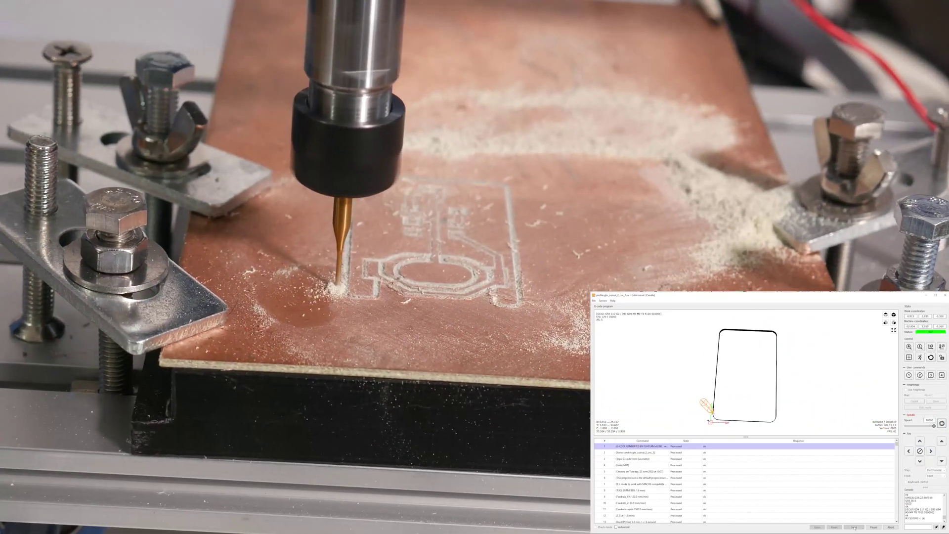